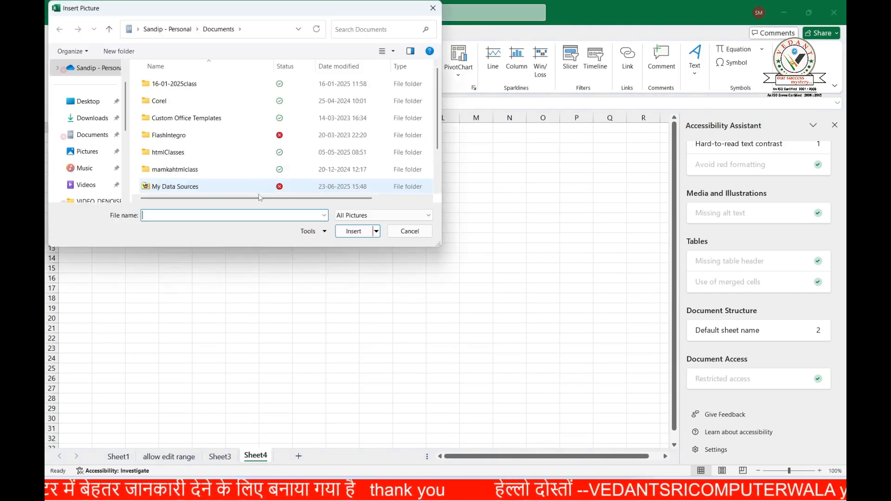
# Insert the PIC SIR picture from the Desktop folder into Sheet4.
pyautogui.click(85, 101)
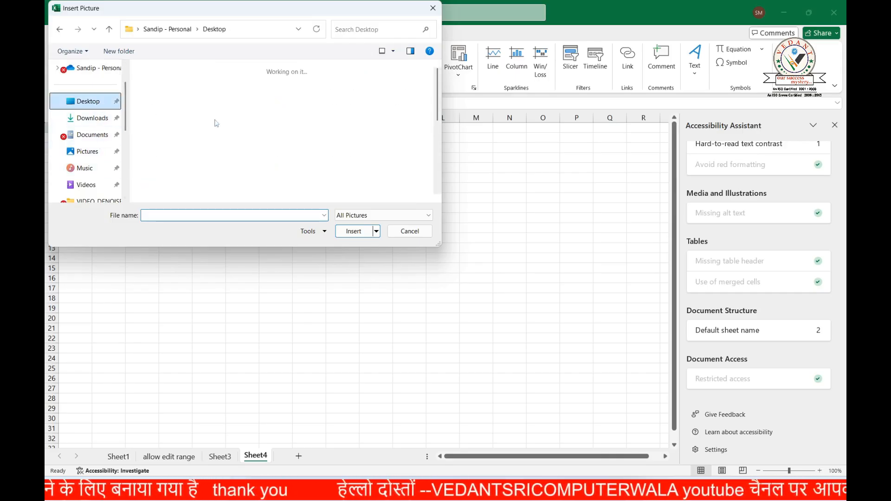
pyautogui.scroll(-5, 264, 136)
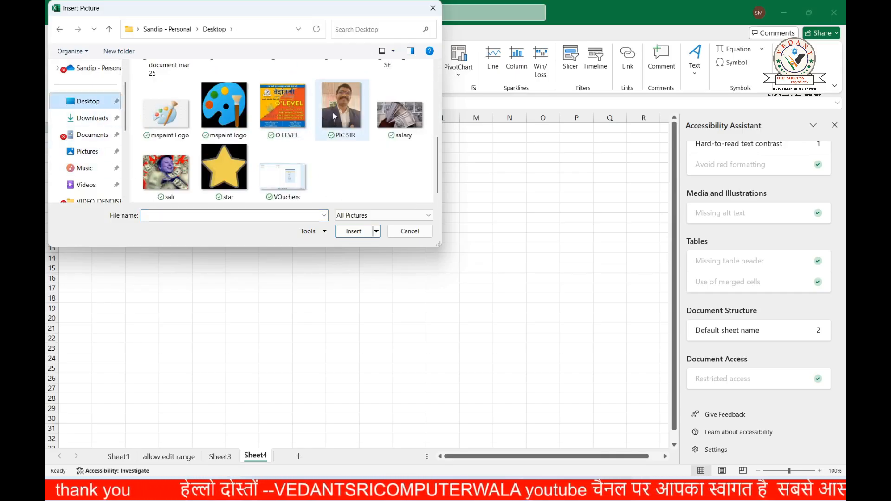
pyautogui.click(336, 121)
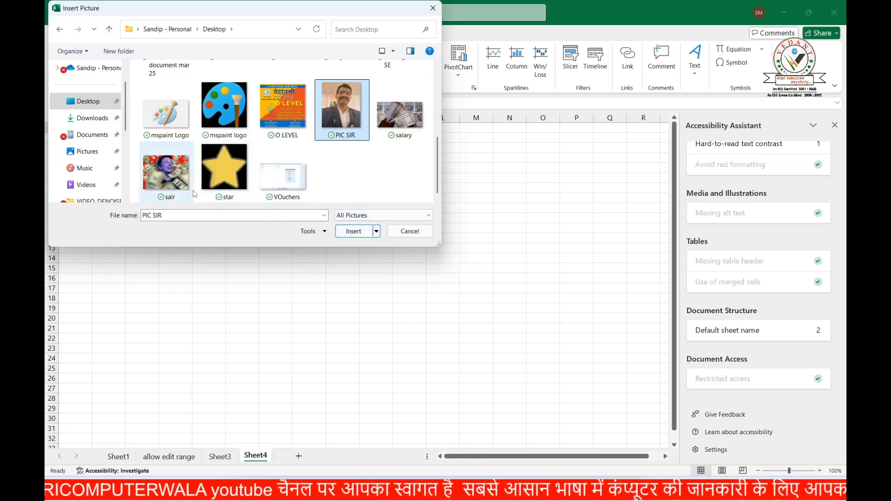
pyautogui.click(348, 230)
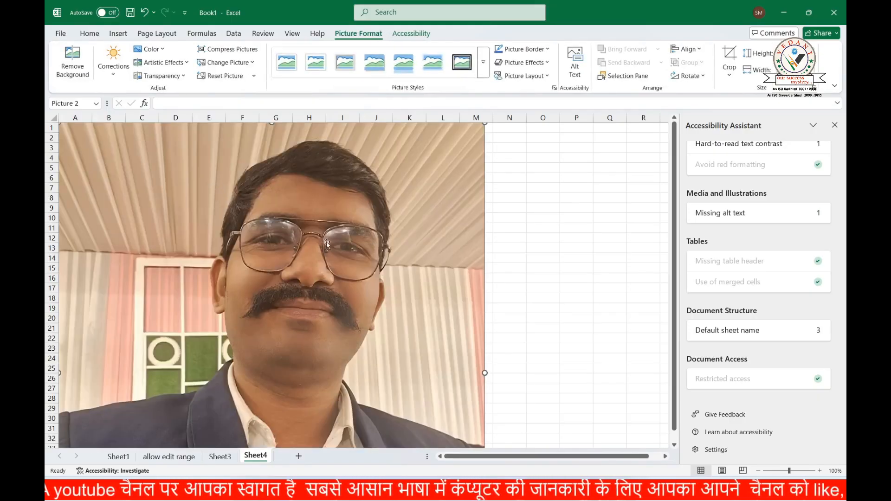
# Shrink the inserted picture and place it across columns B to J from row 2, and close the Accessibility Assistant.
pyautogui.moveTo(485, 123); pyautogui.dragTo(334, 298)
pyautogui.moveTo(263, 304); pyautogui.dragTo(319, 143)
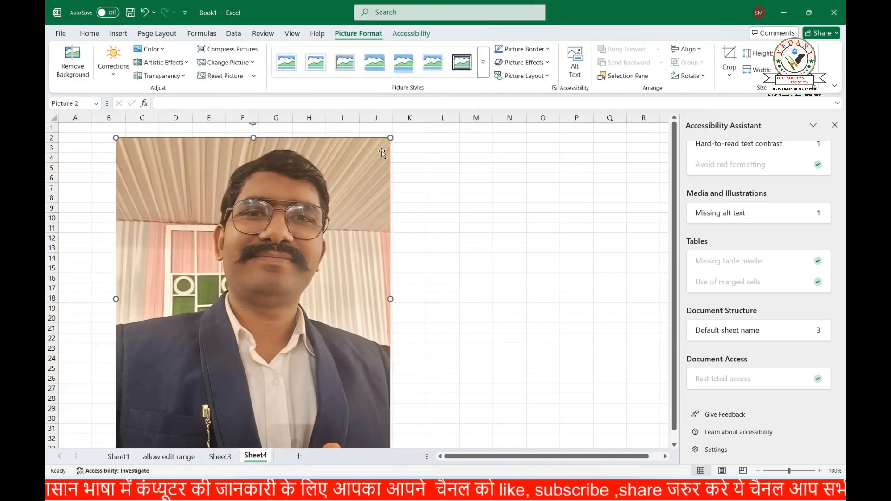
pyautogui.click(835, 125)
# View the picture's alt text settings, compare them with empty cell P11 selected, and close the Alt Text pane.
pyautogui.click(263, 33)
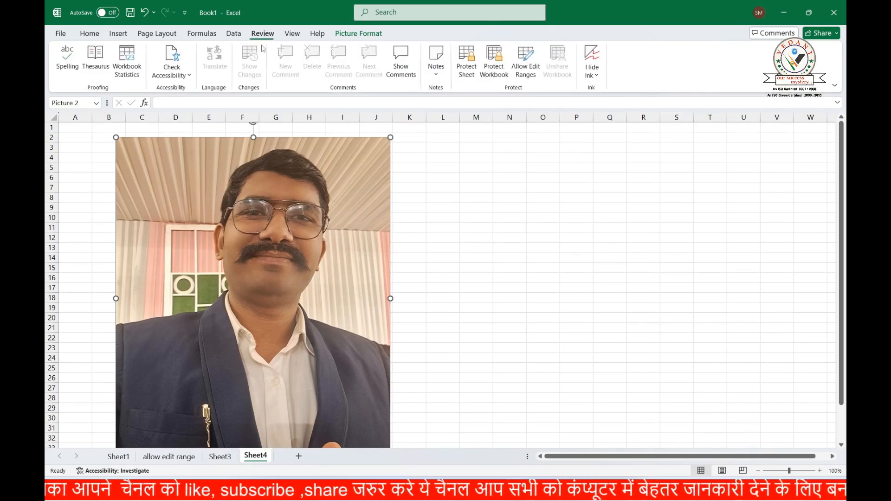
pyautogui.click(181, 77)
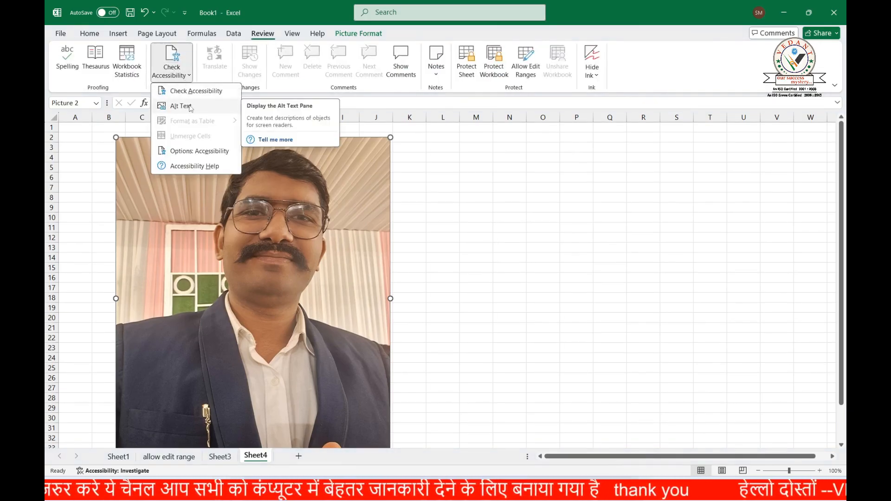
pyautogui.click(181, 106)
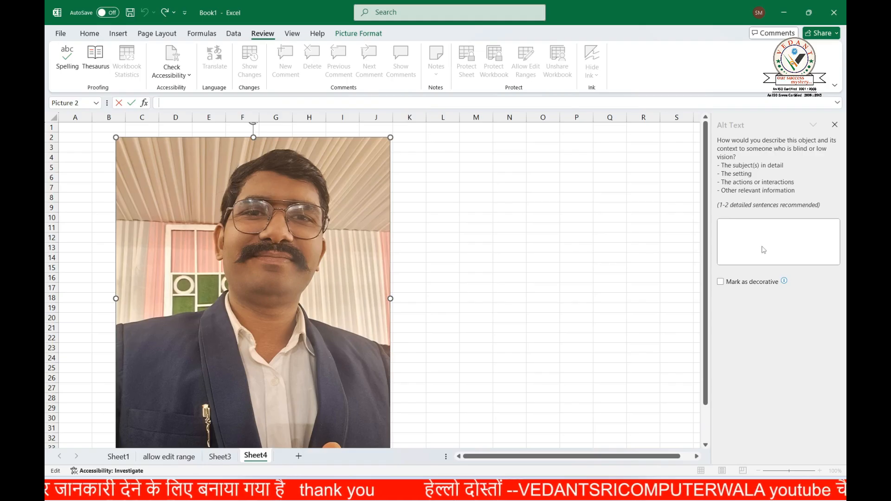
pyautogui.click(580, 227)
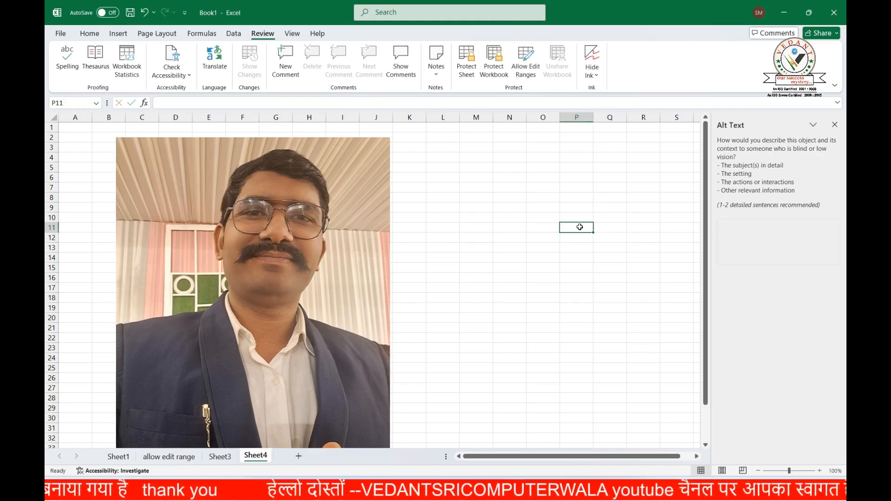
pyautogui.click(834, 124)
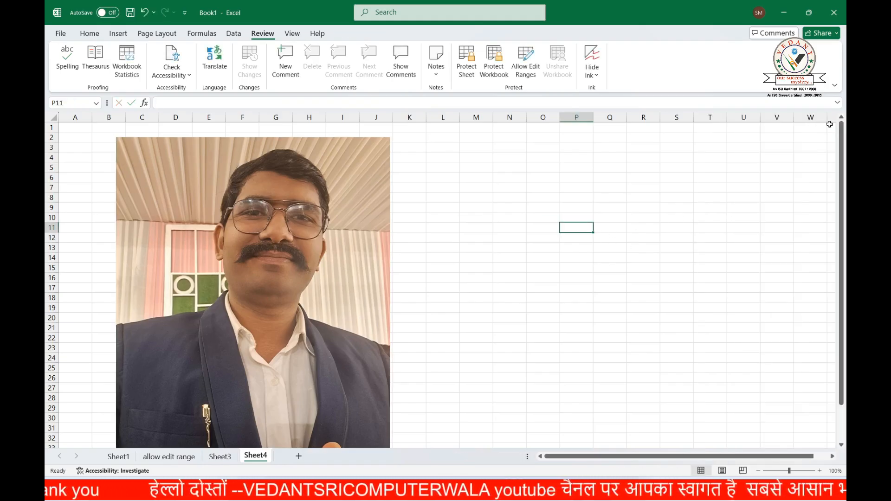
# Check the alt text settings with empty cell M9 selected and close the pane.
pyautogui.click(462, 207)
pyautogui.click(181, 75)
pyautogui.click(181, 106)
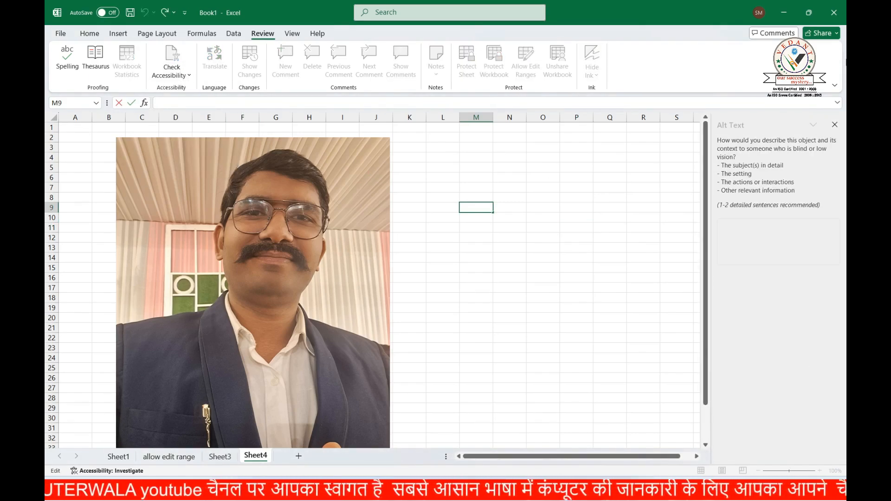
pyautogui.click(834, 124)
# Give the picture the alt text "SIR" and close the Alt Text pane.
pyautogui.click(193, 161)
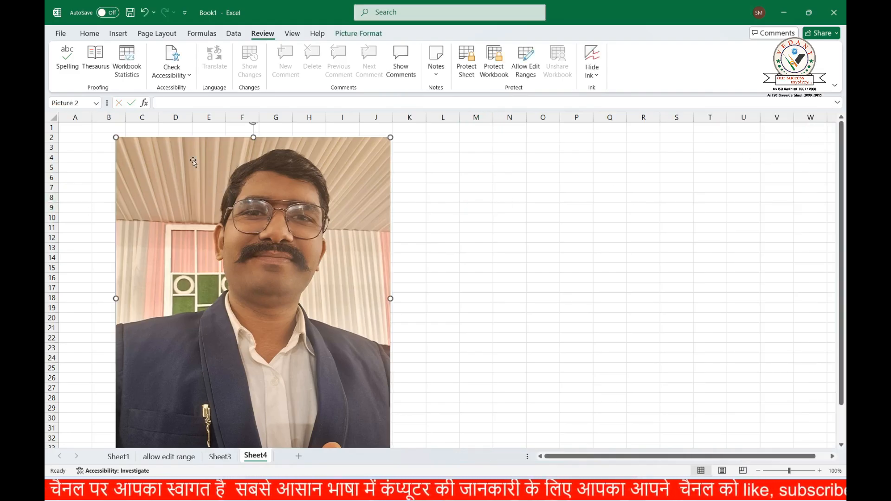
pyautogui.click(181, 75)
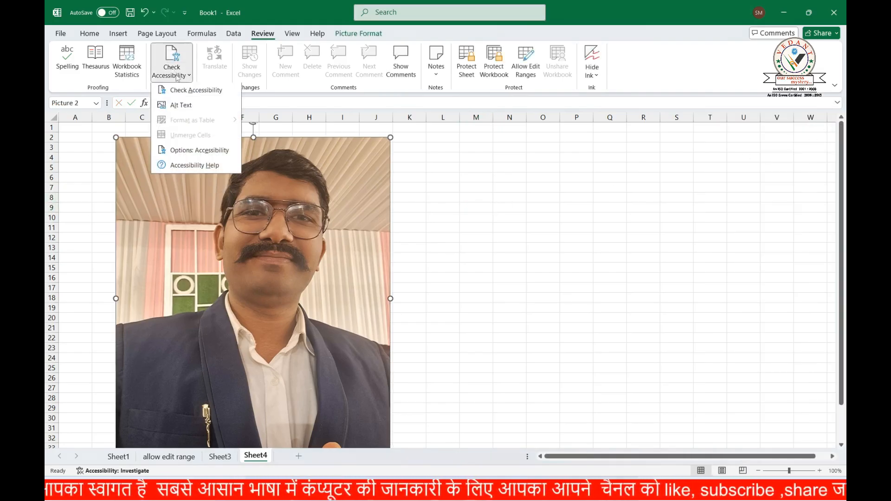
pyautogui.click(181, 106)
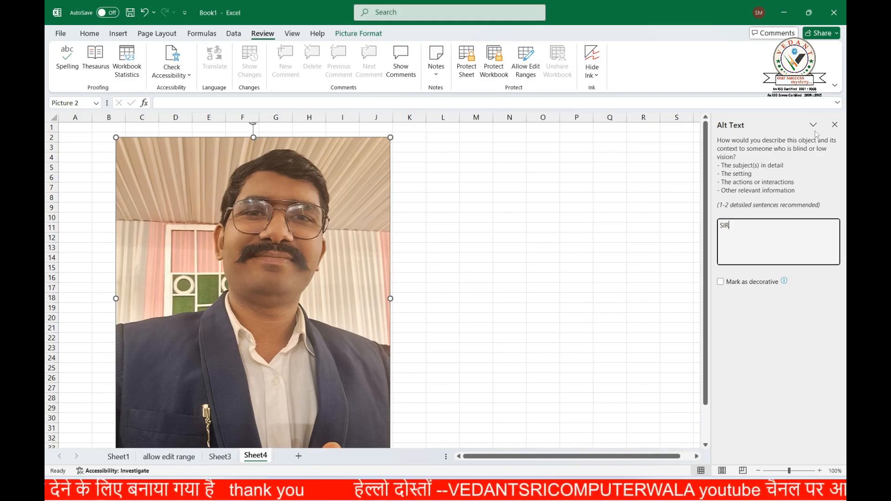
pyautogui.click(834, 124)
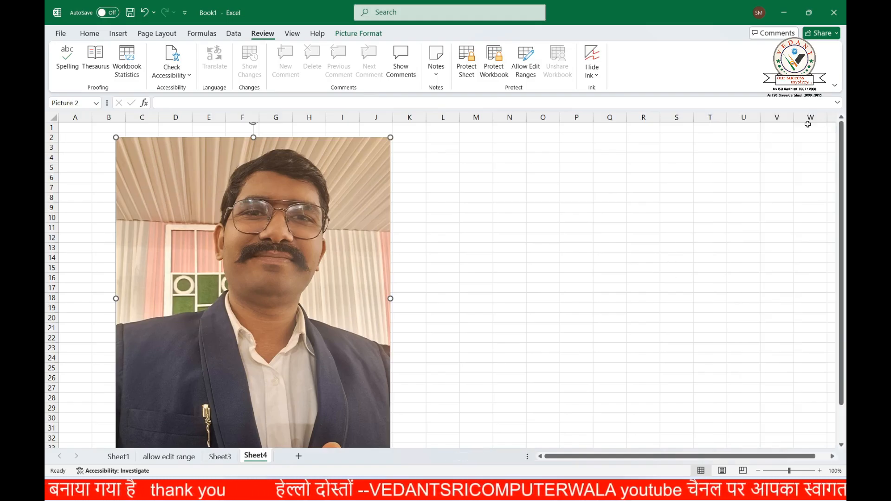
# Reopen the picture's alt text settings, mark the picture as decorative, and close the pane.
pyautogui.click(171, 69)
pyautogui.click(507, 248)
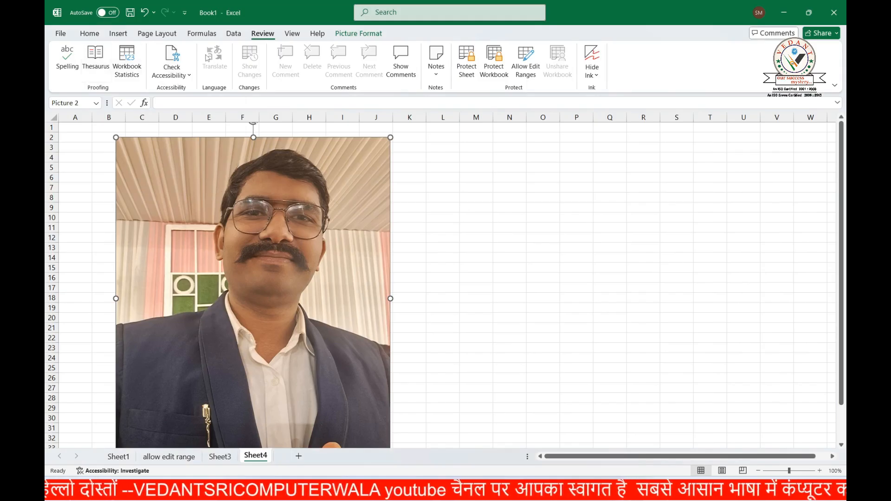
pyautogui.click(186, 74)
pyautogui.click(184, 110)
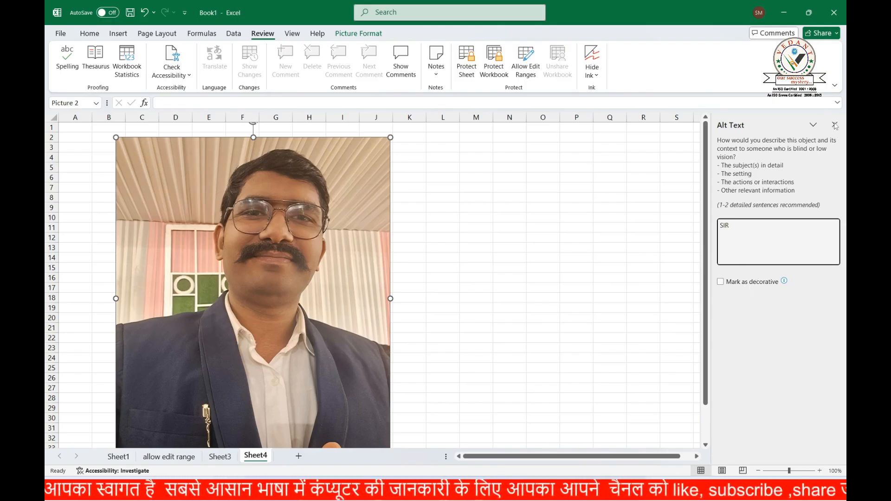
pyautogui.click(723, 282)
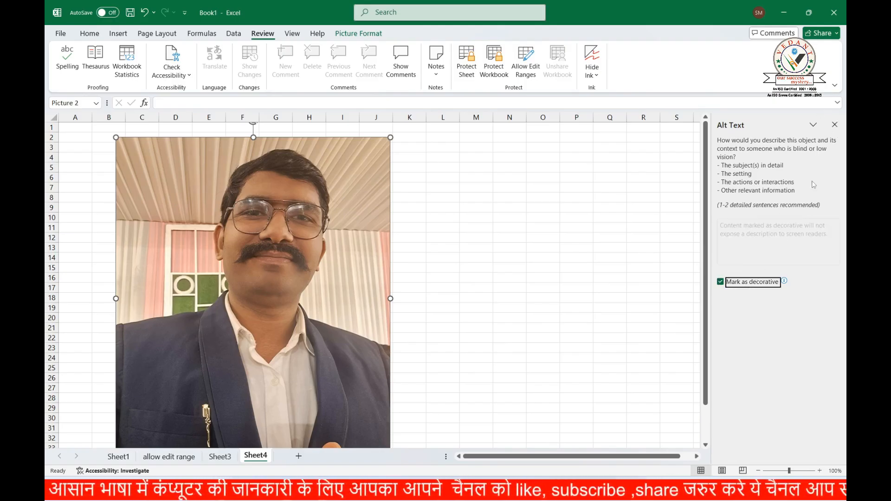
pyautogui.click(835, 124)
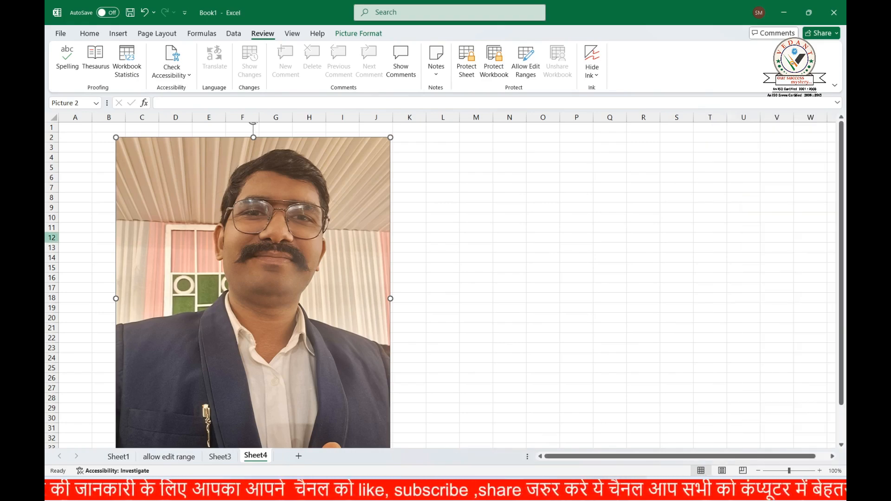
# Nudge the picture slightly down, remove its decorative marking in the alt text settings, and close the pane.
pyautogui.moveTo(313, 227); pyautogui.dragTo(312, 229)
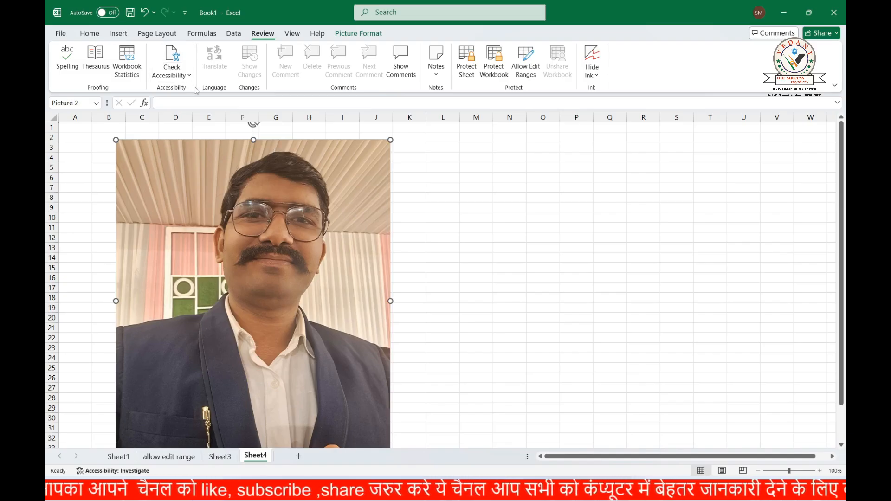
pyautogui.click(189, 76)
pyautogui.click(172, 105)
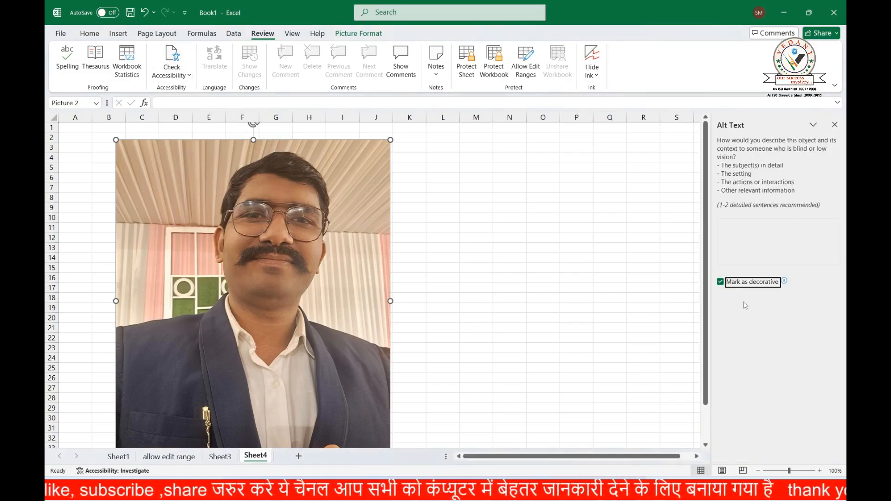
pyautogui.click(721, 282)
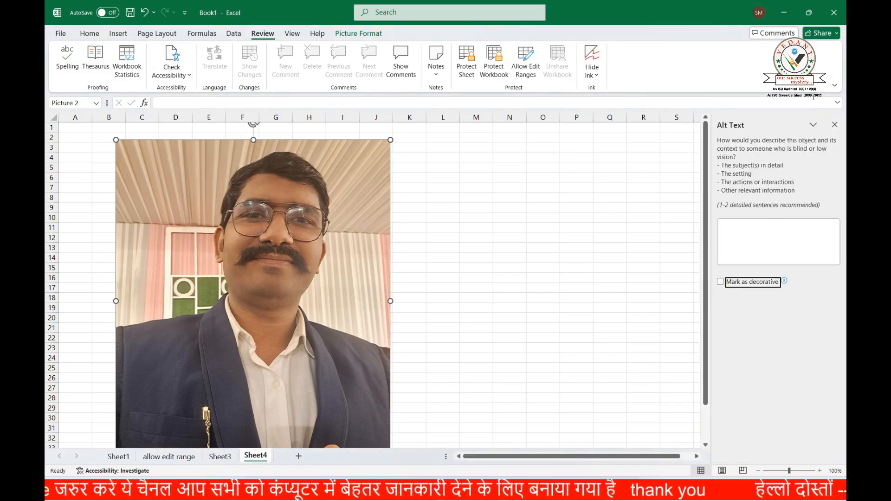
pyautogui.click(834, 125)
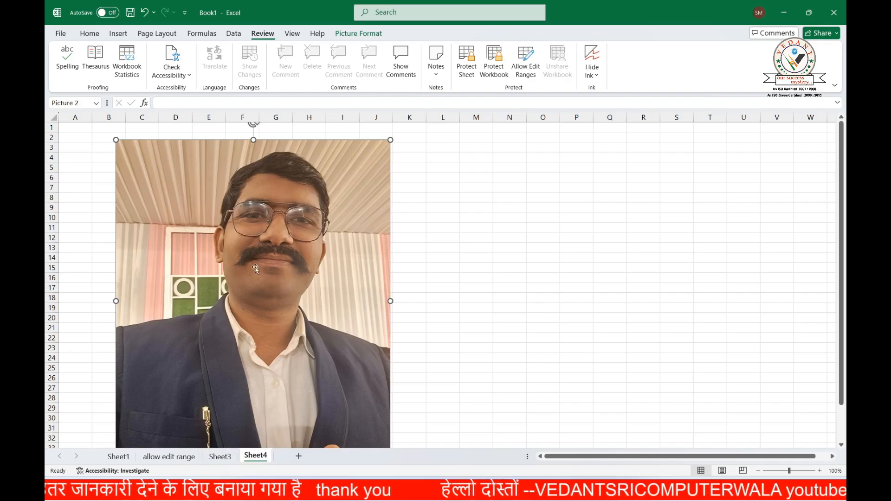
# Set the picture's alt text to "SIR JI" and hide the Alt Text pane.
pyautogui.click(176, 79)
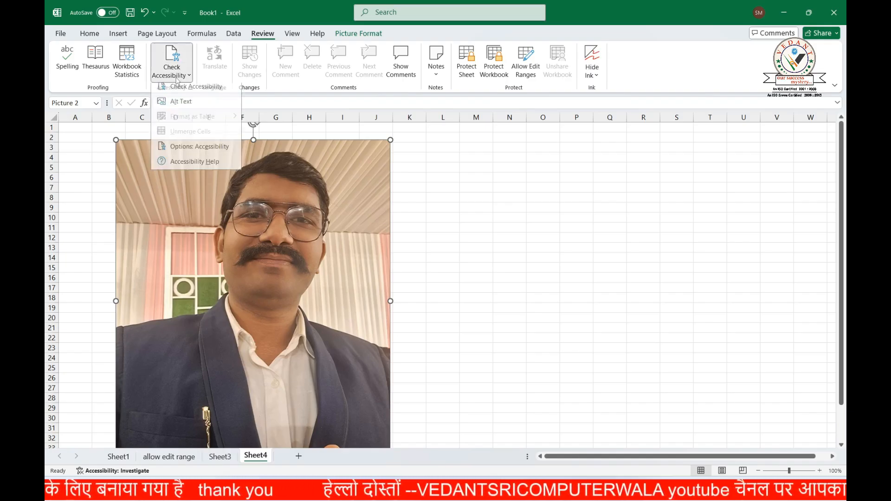
pyautogui.click(181, 104)
pyautogui.click(728, 241)
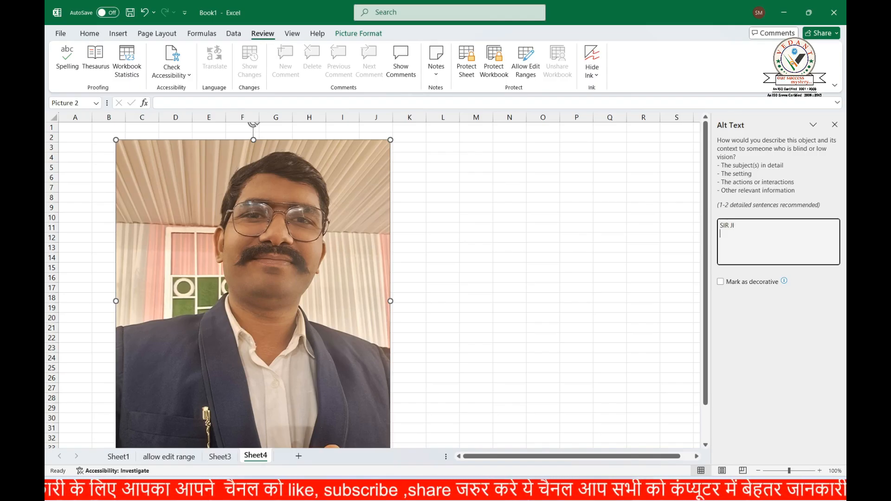
pyautogui.click(172, 70)
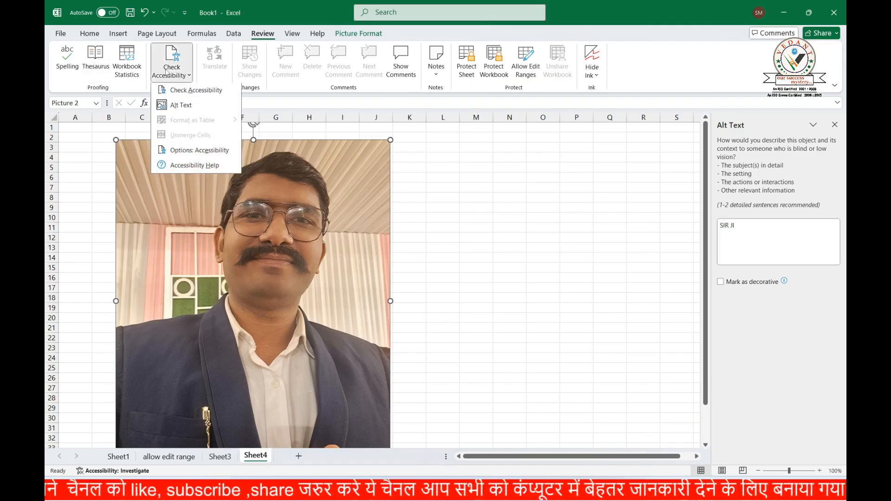
pyautogui.click(194, 106)
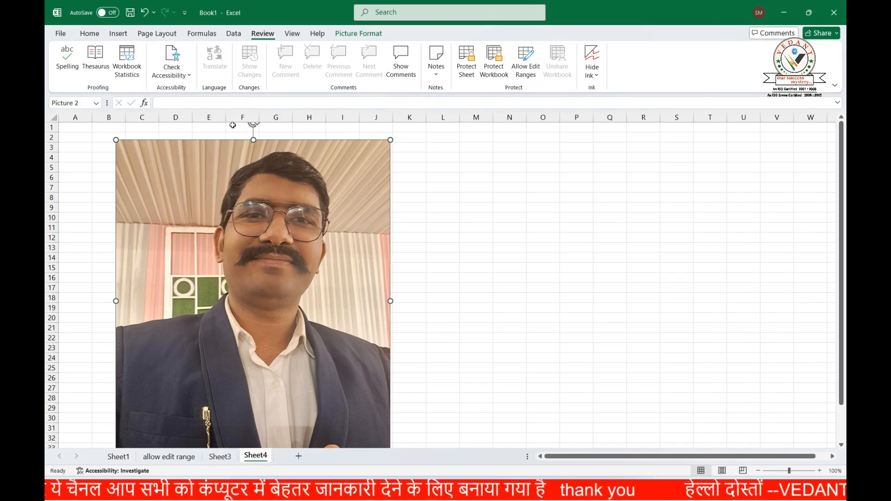
# Run the accessibility check on the workbook and review the picture's alt text, closing each pane after viewing.
pyautogui.click(172, 58)
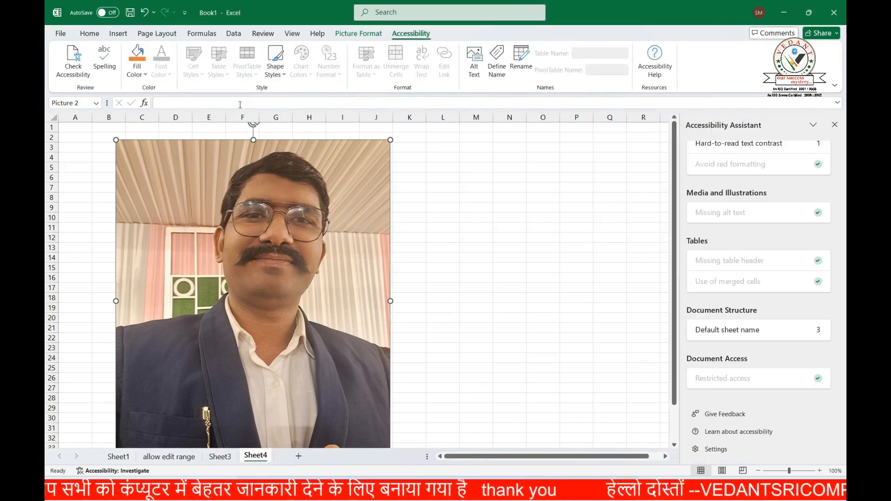
pyautogui.click(834, 124)
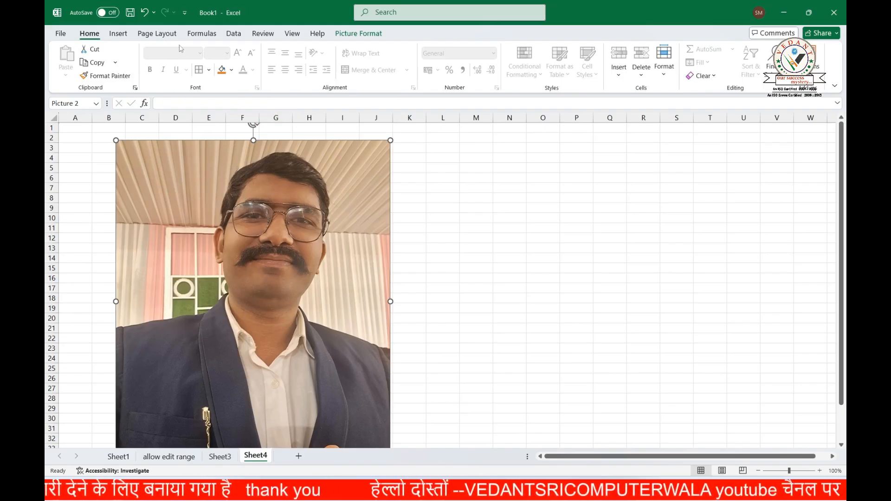
pyautogui.click(263, 33)
pyautogui.click(172, 72)
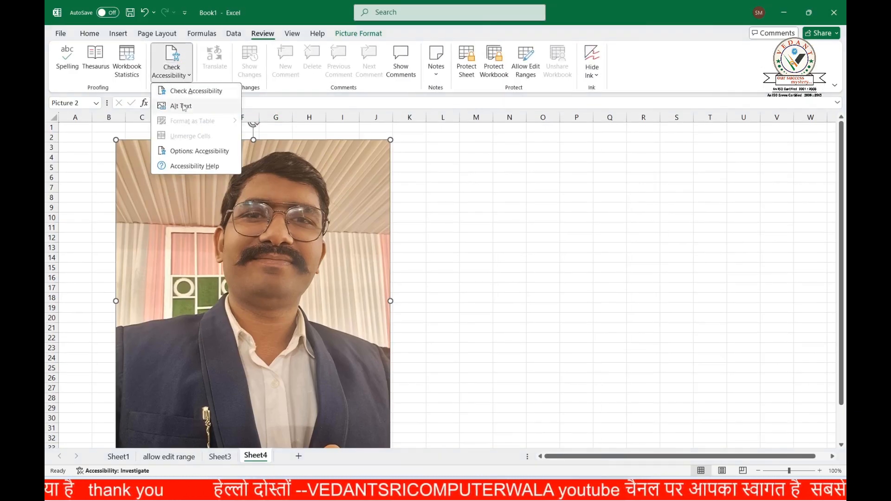
pyautogui.click(181, 106)
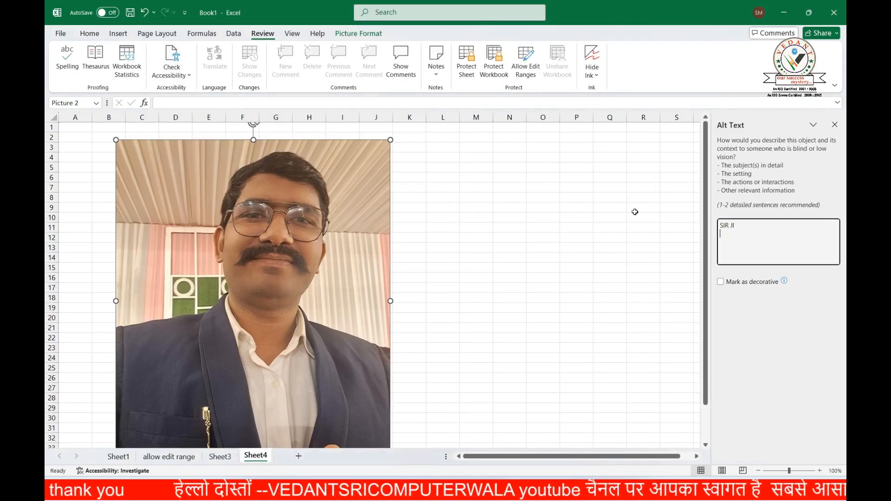
pyautogui.click(834, 125)
# Switch to Sheet3 with the 10th class results.
pyautogui.click(171, 72)
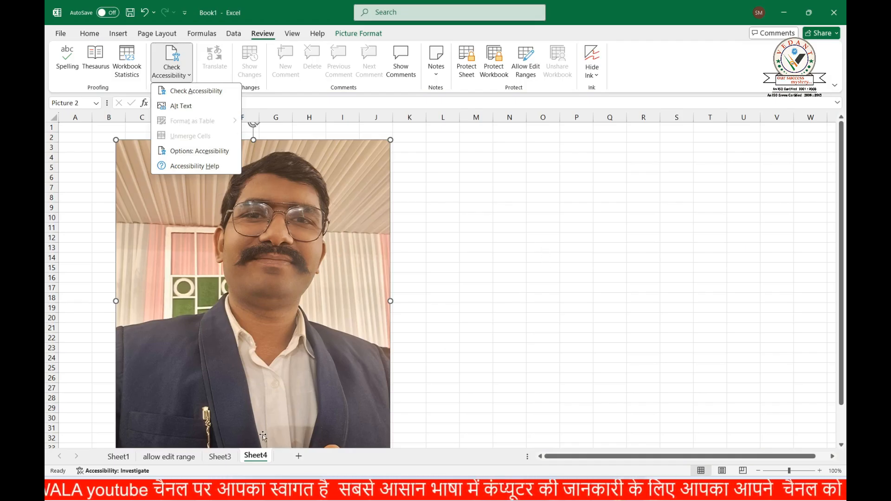
pyautogui.click(214, 456)
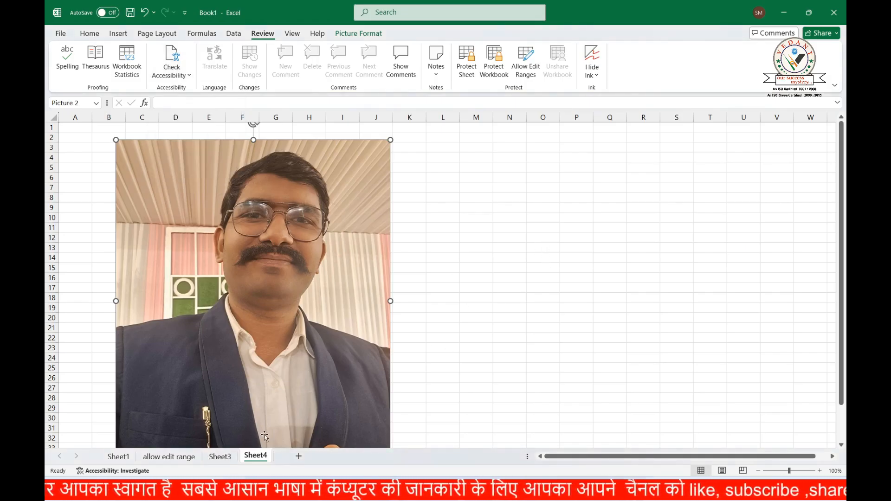
pyautogui.click(220, 456)
pyautogui.click(169, 75)
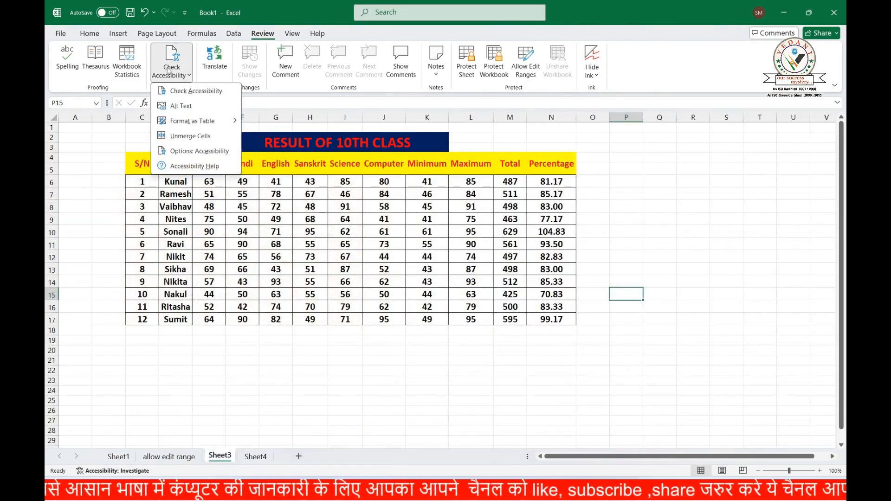
pyautogui.moveTo(217, 123)
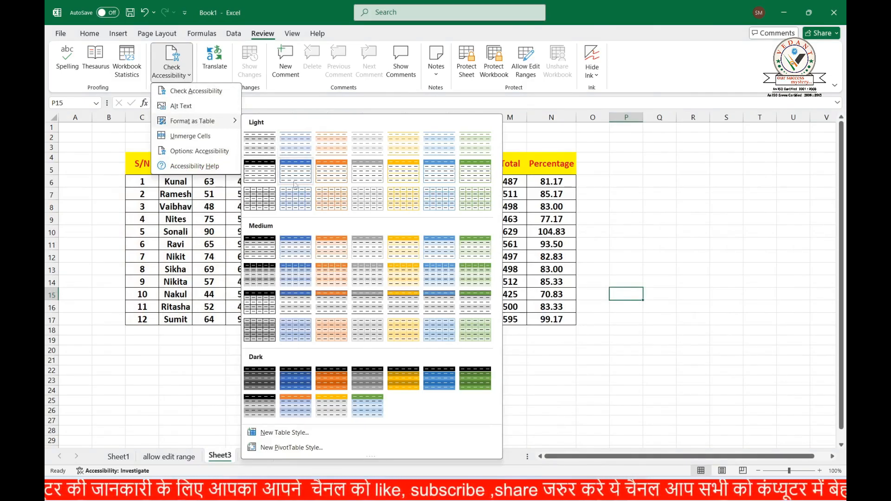
pyautogui.click(301, 201)
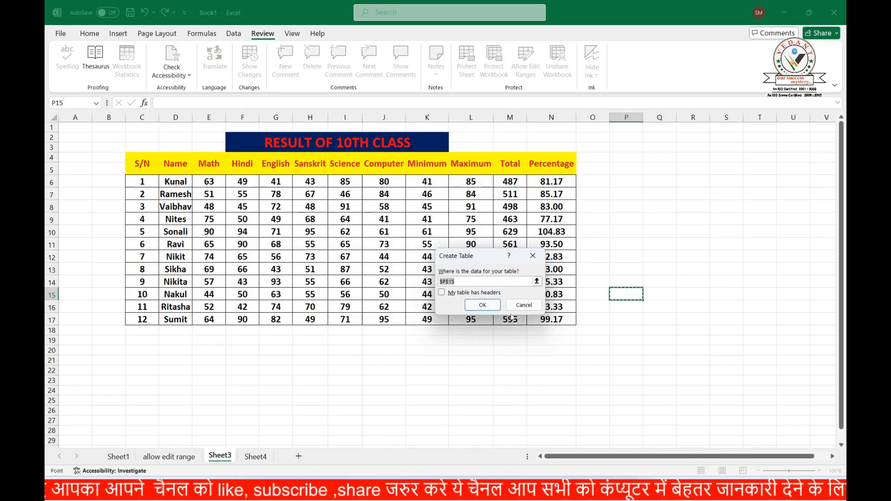
pyautogui.click(524, 305)
# Format the results range C4:N17 as a table with the first blue Medium style, without the headers option.
pyautogui.moveTo(132, 167); pyautogui.dragTo(550, 319)
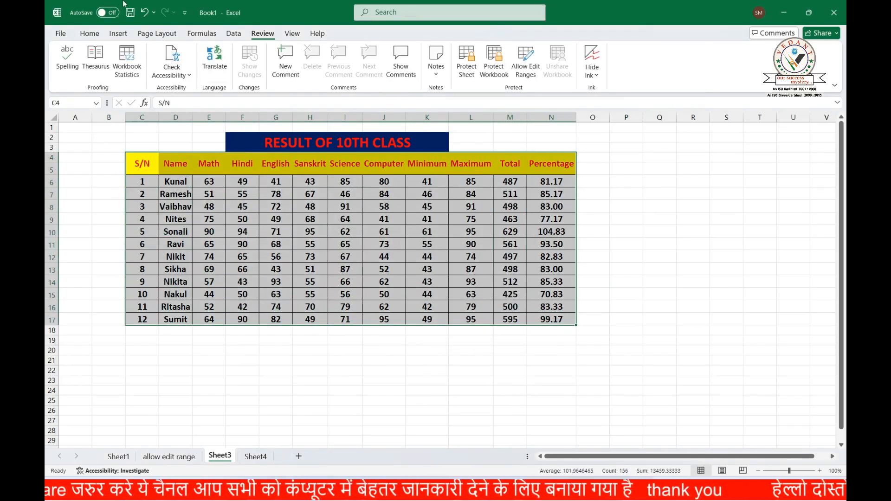
pyautogui.click(171, 69)
pyautogui.moveTo(204, 120)
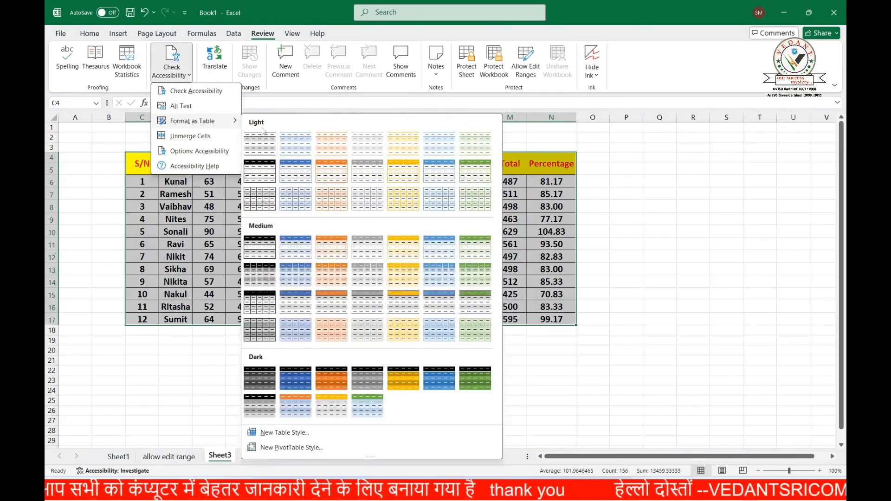
pyautogui.click(296, 246)
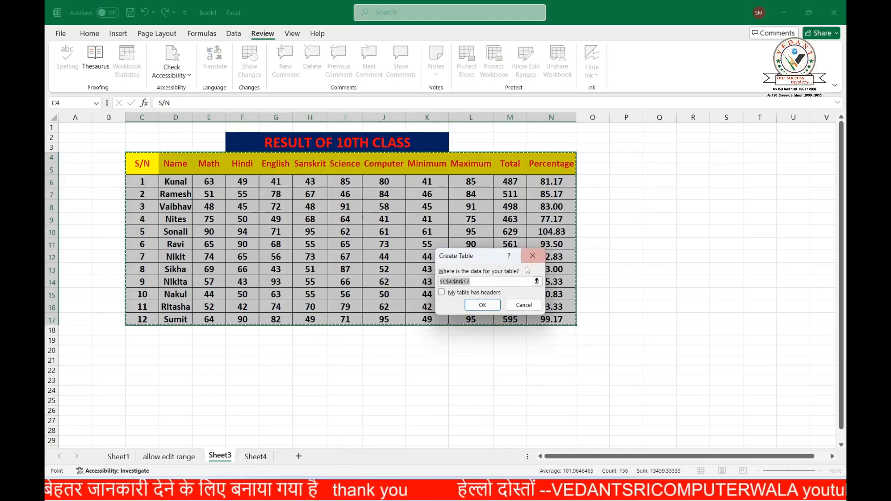
pyautogui.click(483, 304)
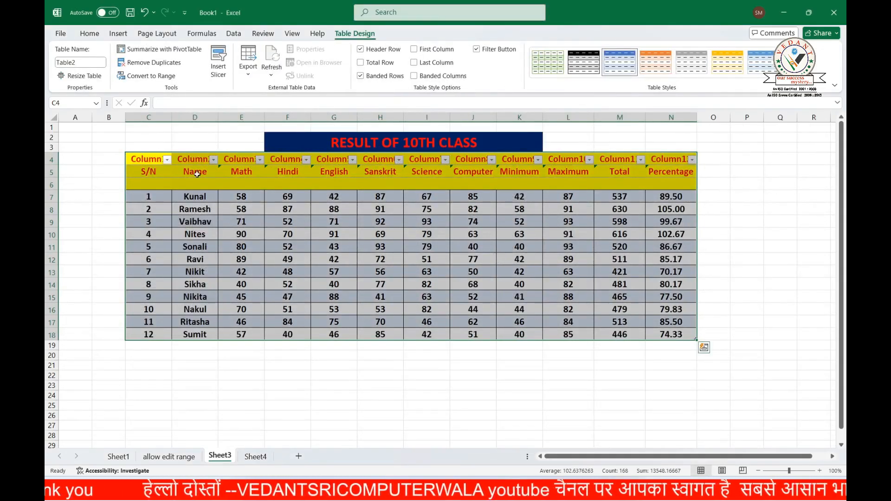
# Look through the filter options of the table's first column and close them without applying a filter.
pyautogui.click(167, 159)
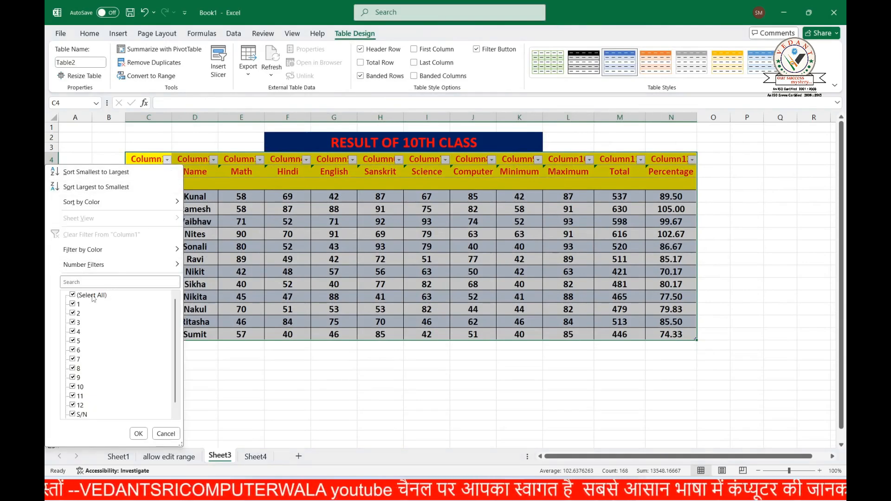
pyautogui.click(73, 295)
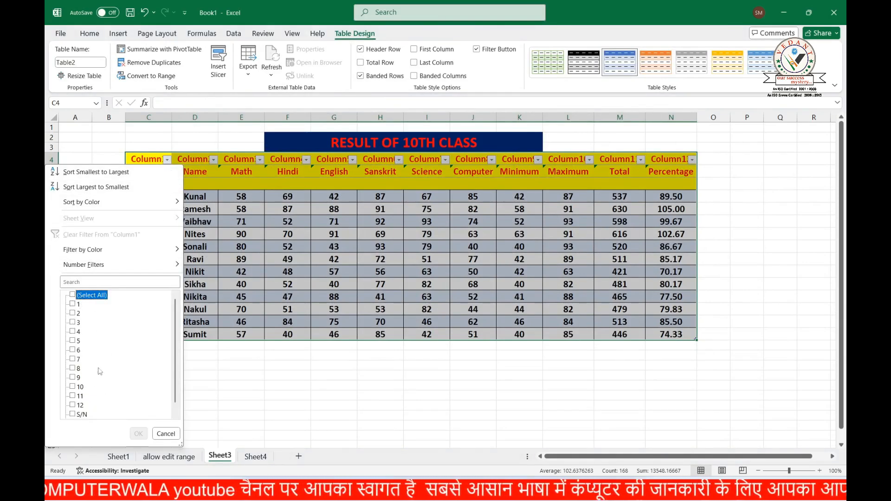
pyautogui.click(166, 434)
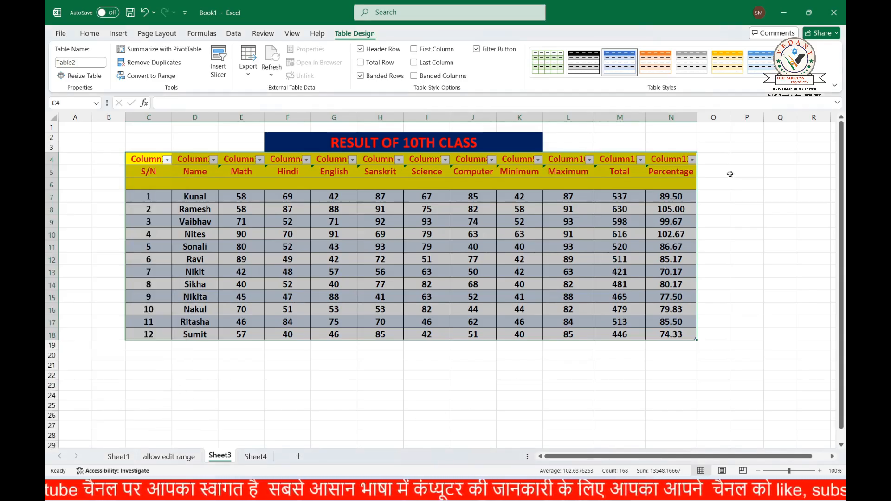
# Undo the table formatting of the results range and deselect it.
pyautogui.click(717, 248)
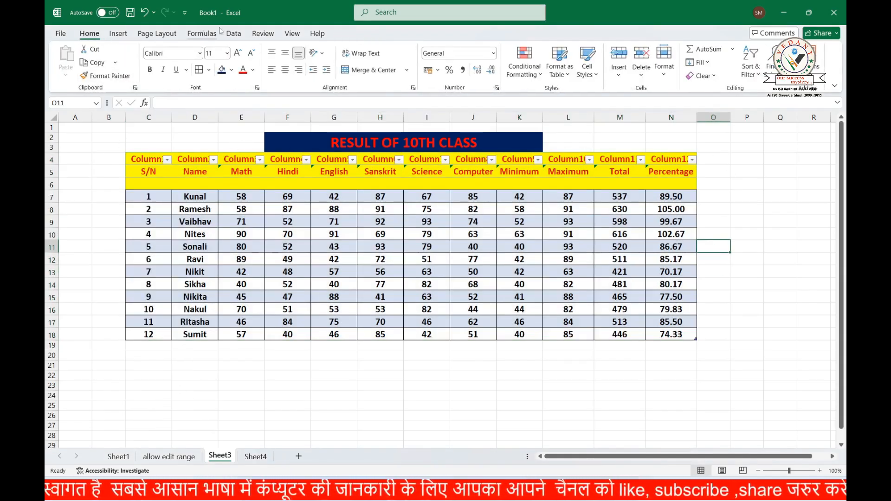
pyautogui.click(263, 33)
pyautogui.click(171, 71)
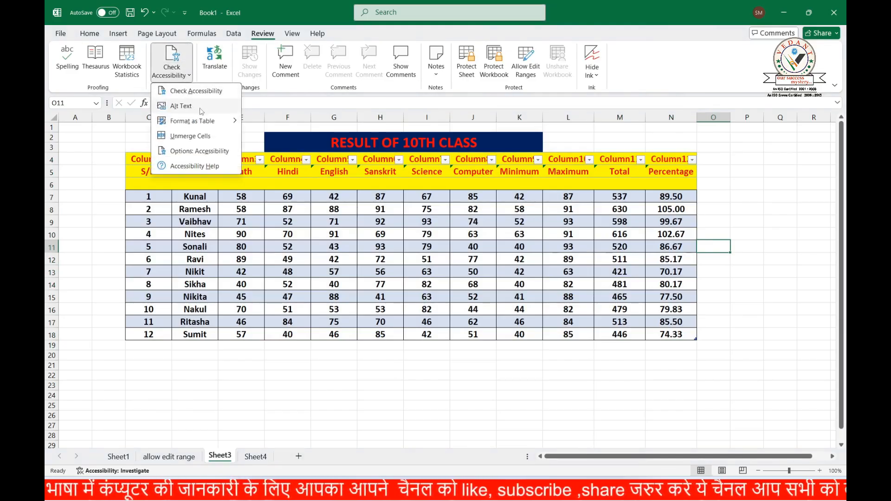
pyautogui.moveTo(222, 124)
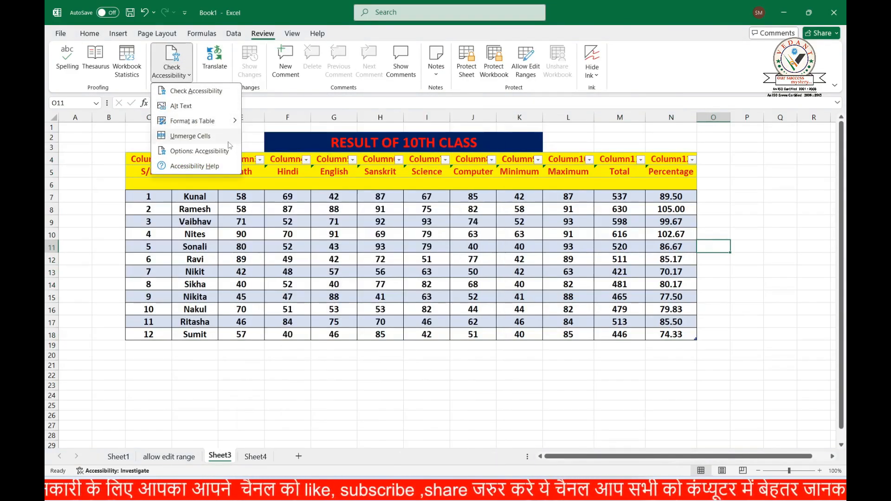
pyautogui.click(778, 245)
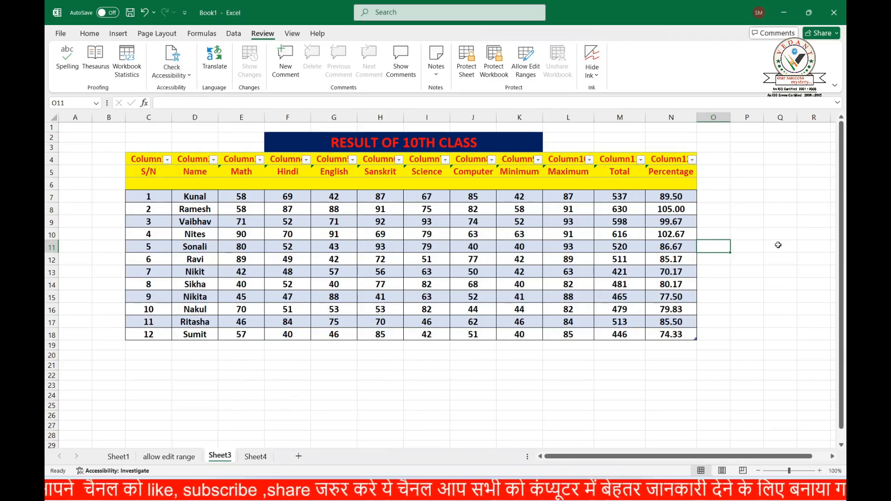
pyautogui.hotkey('ctrl', 'z')
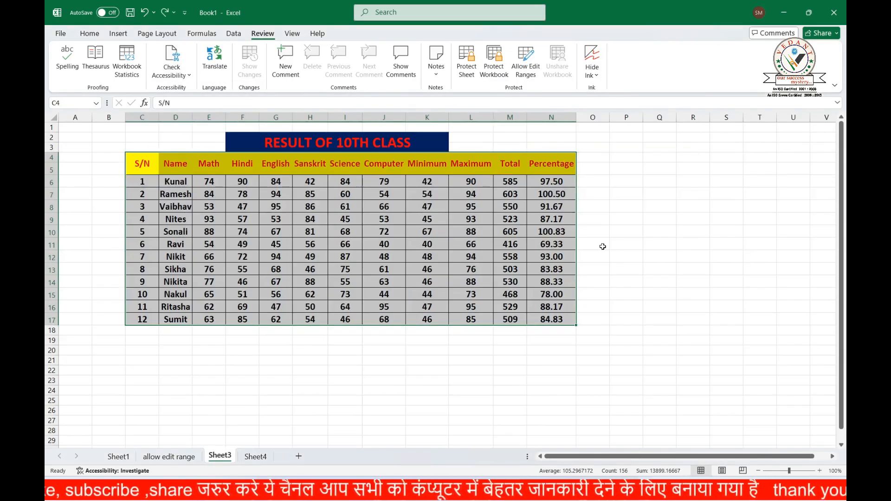
pyautogui.click(654, 245)
pyautogui.click(175, 81)
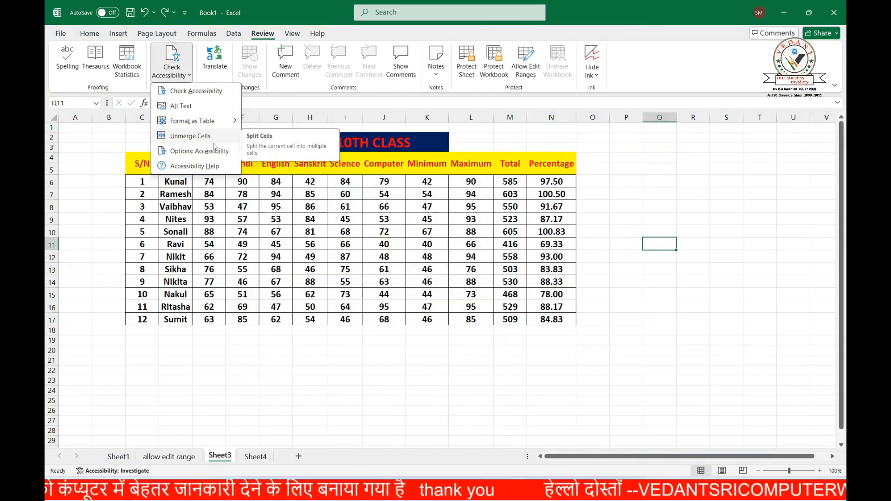
pyautogui.click(640, 193)
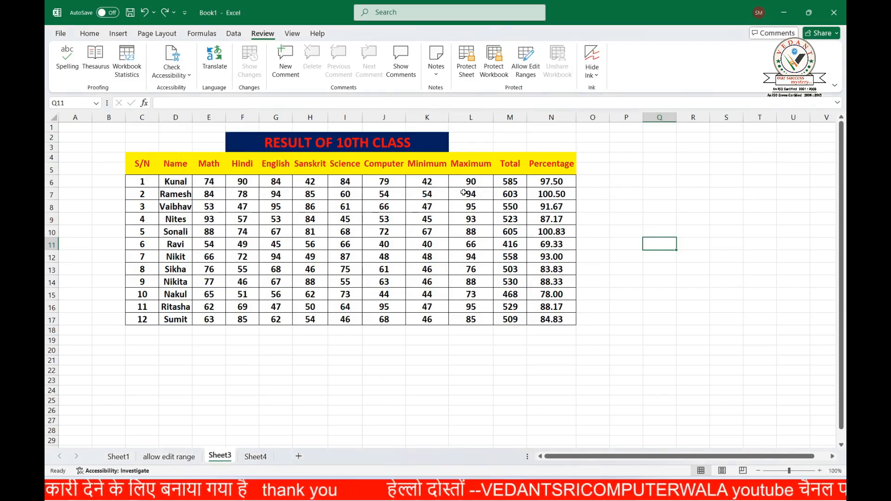
pyautogui.click(186, 75)
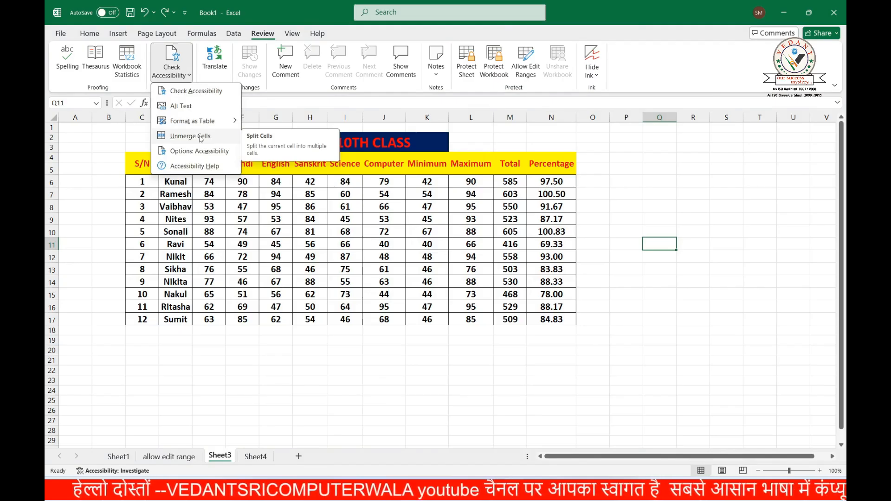
pyautogui.click(613, 203)
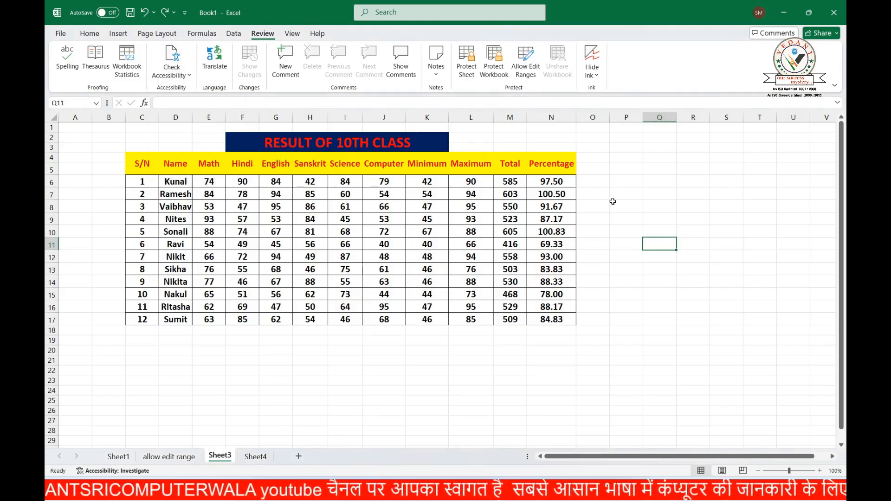
# Merge and center the empty cells P5:P6 beside the results table.
pyautogui.moveTo(635, 168)
pyautogui.mouseDown()
pyautogui.moveTo(657, 179)
pyautogui.moveTo(631, 184)
pyautogui.mouseUp()
pyautogui.click(90, 33)
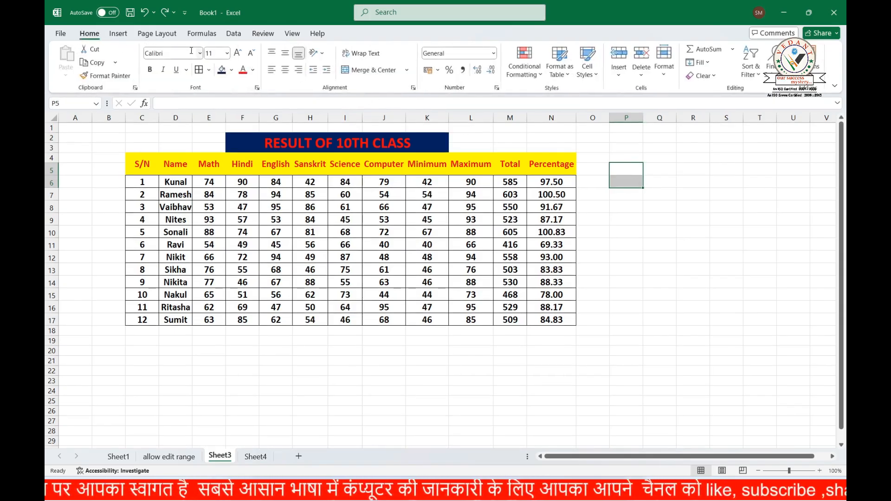
pyautogui.click(369, 69)
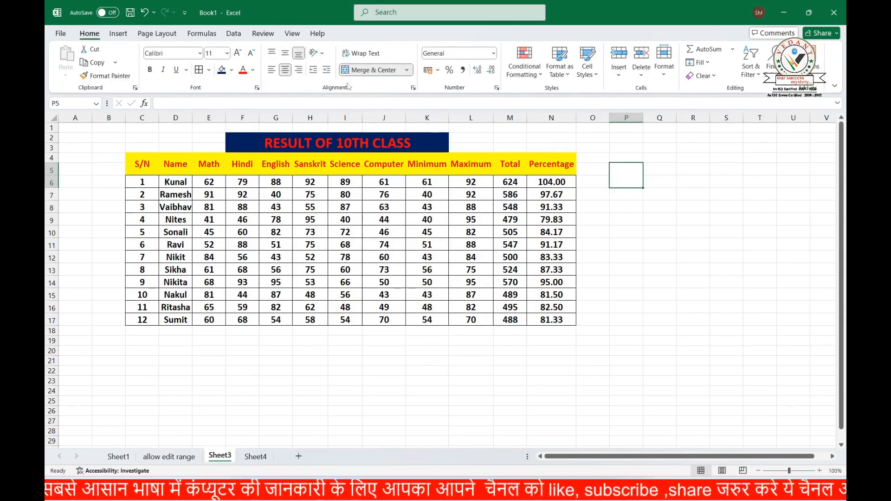
pyautogui.click(410, 71)
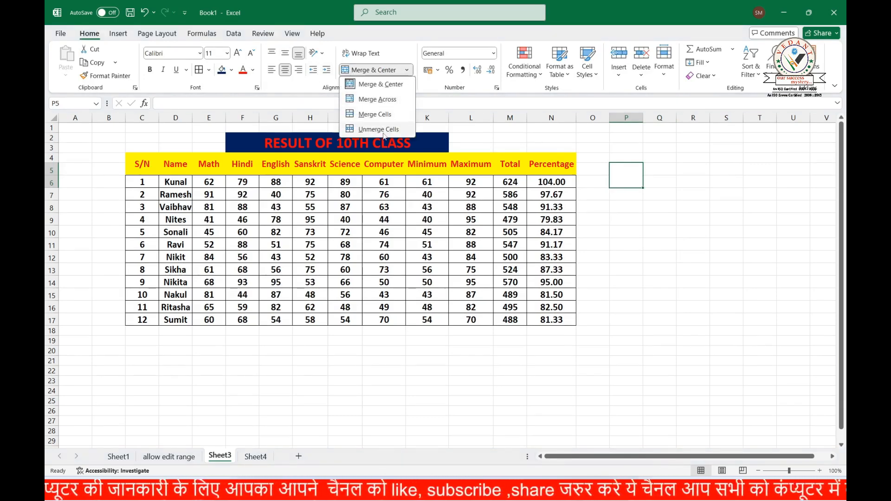
pyautogui.click(629, 184)
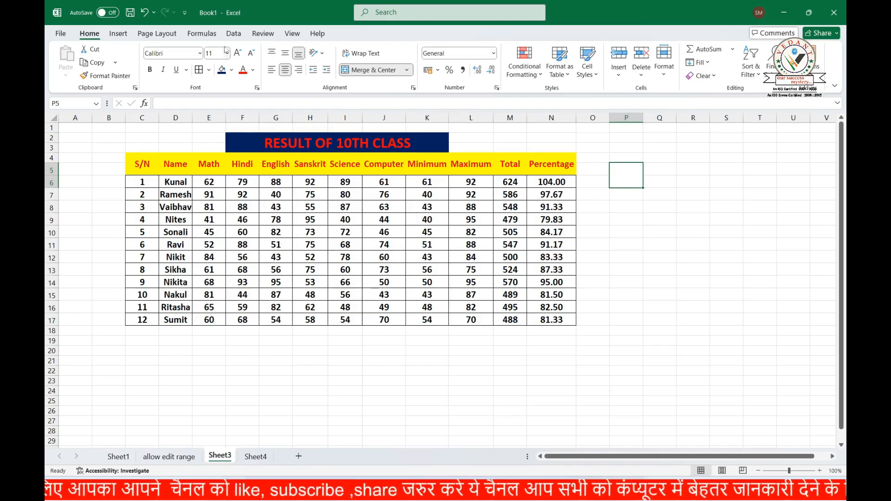
# Unmerge cells P5:P6 with the accessibility tools' Unmerge Cells command and select cell P6.
pyautogui.click(263, 33)
pyautogui.click(171, 67)
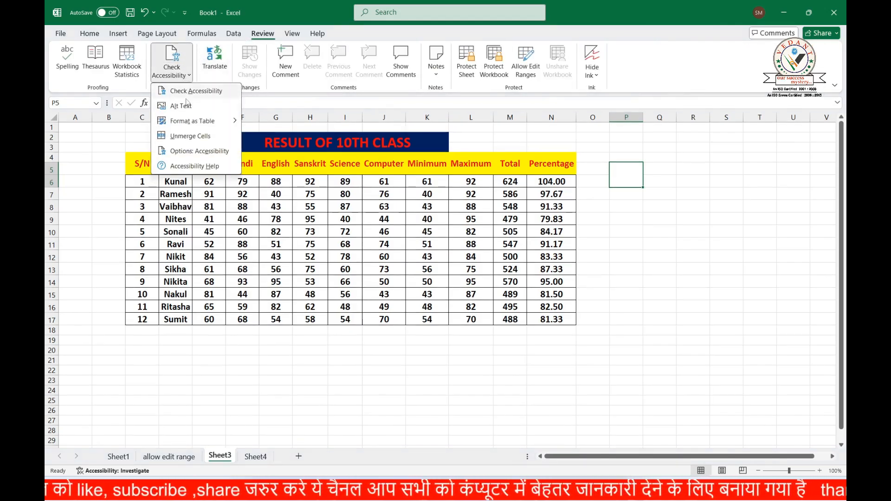
pyautogui.click(198, 137)
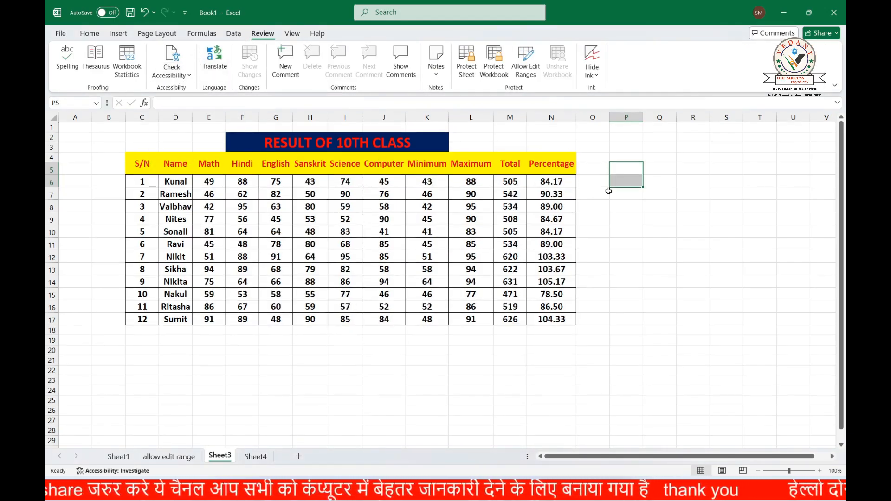
pyautogui.click(649, 204)
pyautogui.click(631, 178)
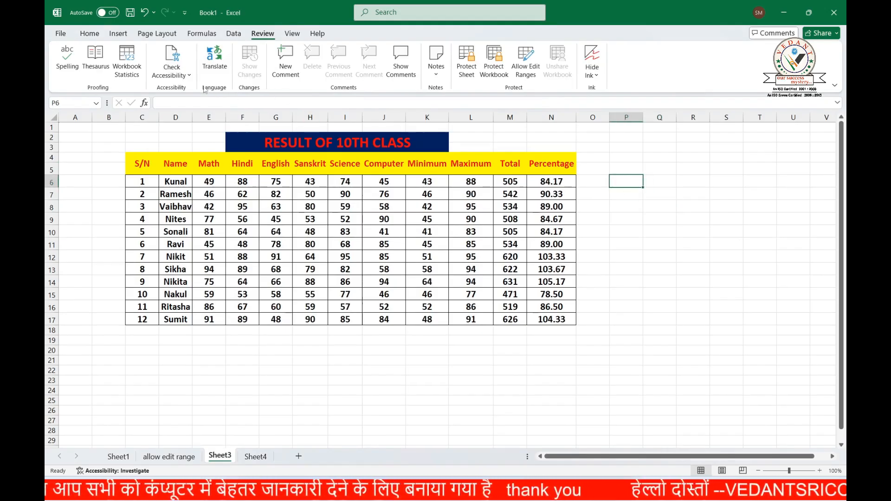
# Open the accessibility options, look through the Language, Proofing, Data, Formulas and other settings categories, and close without changes.
pyautogui.click(172, 70)
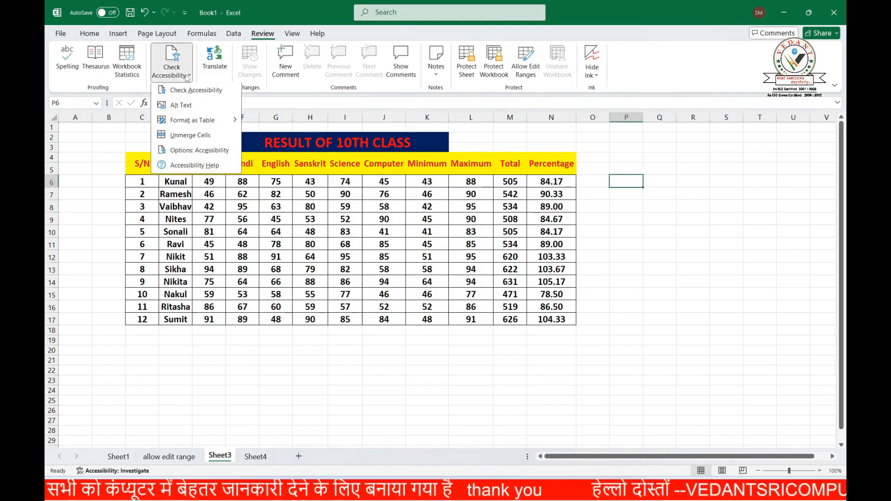
pyautogui.click(213, 151)
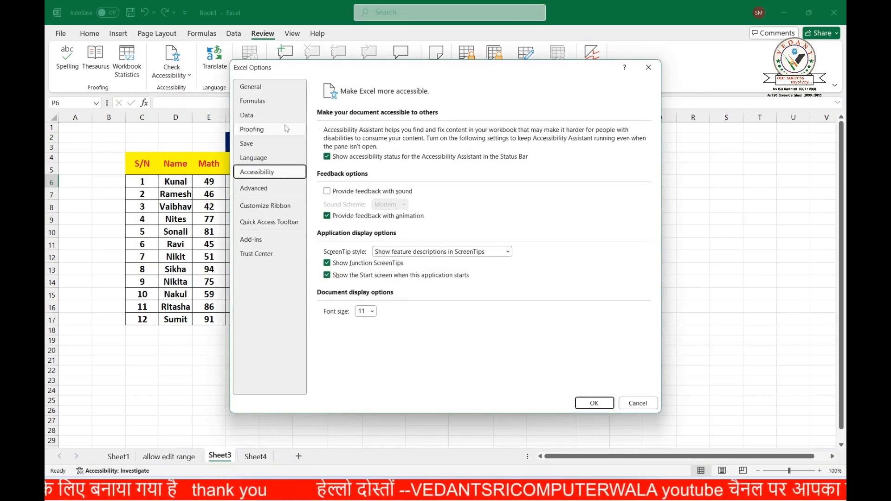
pyautogui.click(265, 206)
pyautogui.click(253, 188)
pyautogui.click(260, 158)
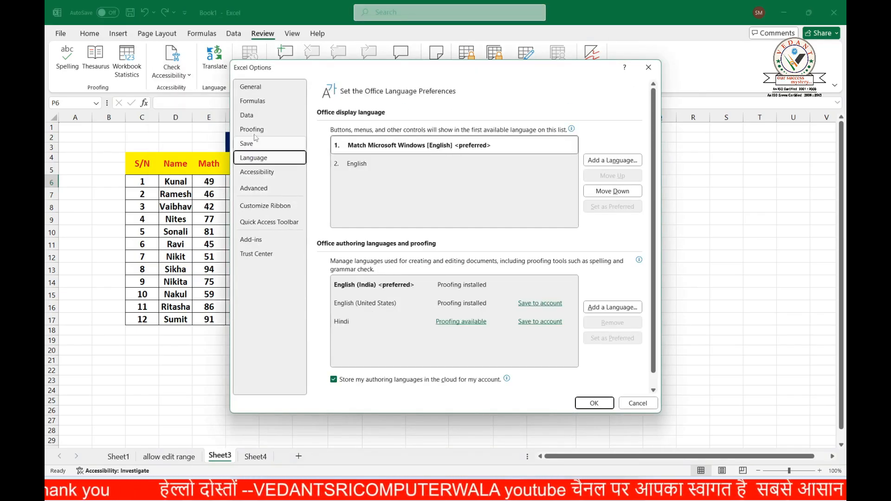
pyautogui.click(258, 129)
pyautogui.click(258, 115)
pyautogui.click(266, 98)
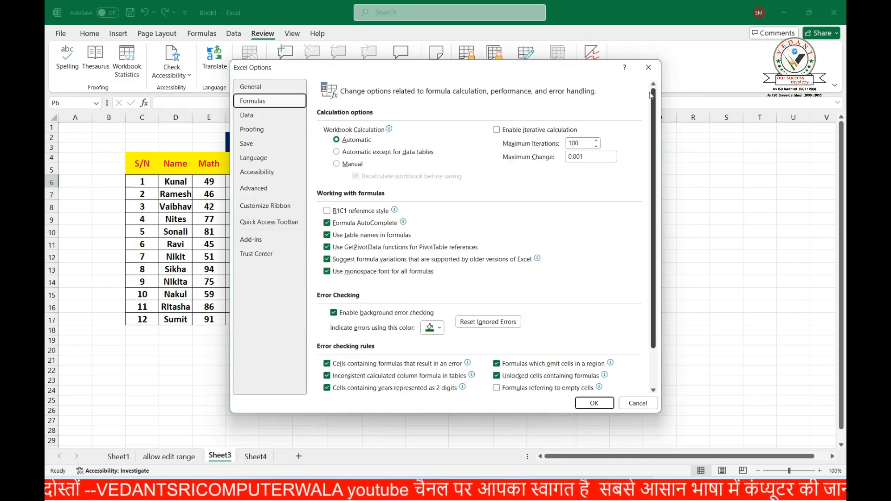
pyautogui.click(652, 71)
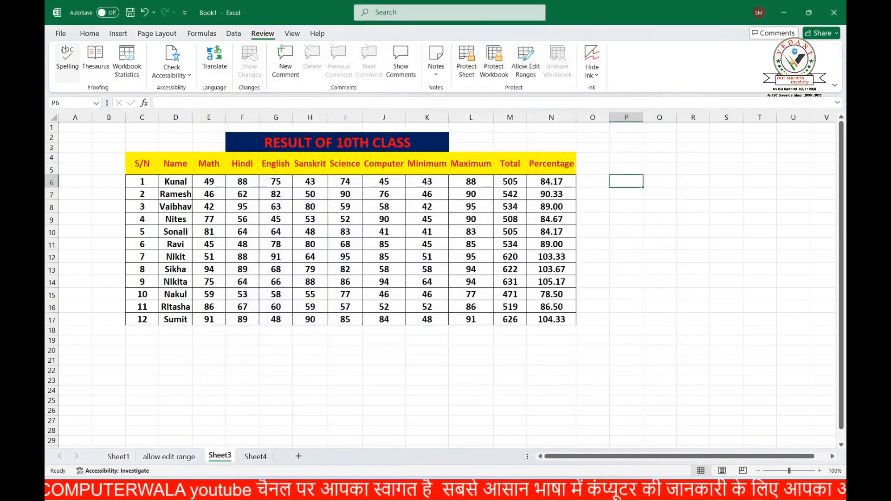
# Open the online Accessibility Help page from the accessibility tools.
pyautogui.click(172, 70)
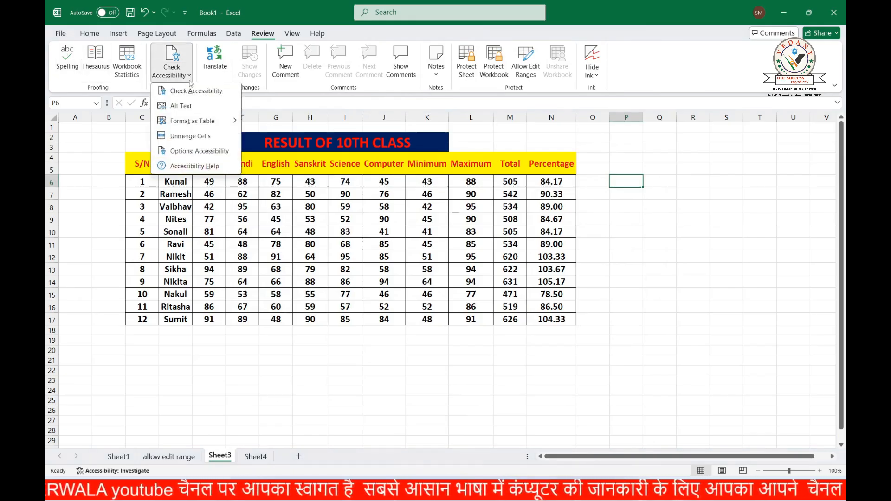
pyautogui.click(212, 169)
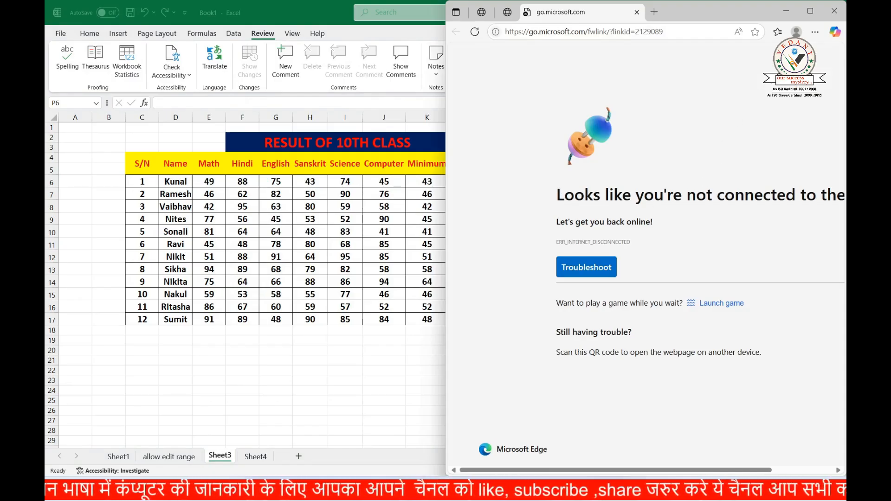
# Close the browser's Accessibility Help page and return to an empty cell below the results table on Sheet3.
pyautogui.click(834, 12)
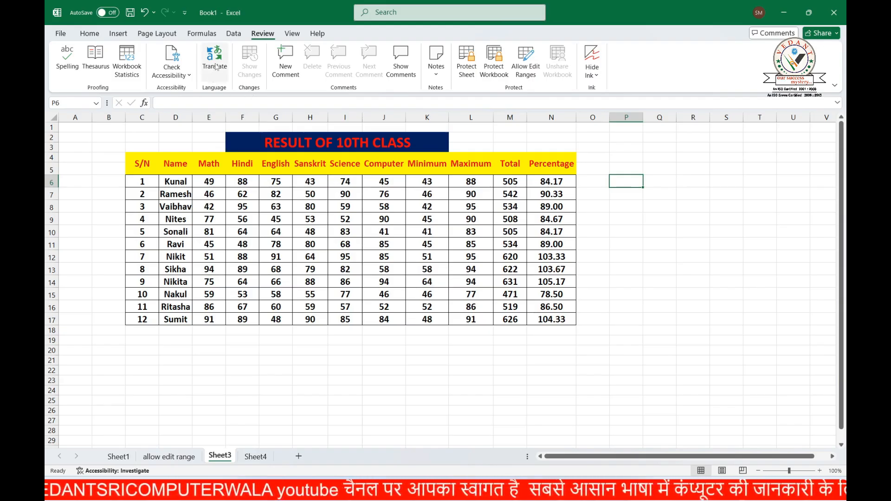
pyautogui.doubleClick(626, 256)
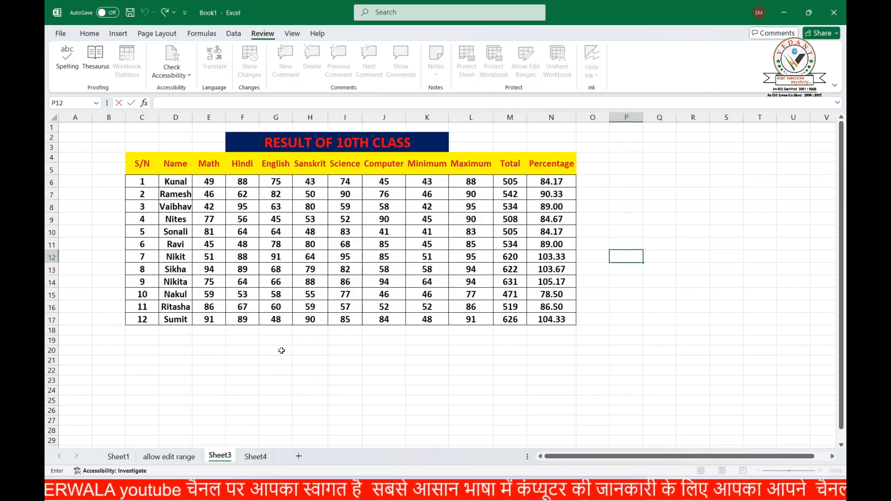
pyautogui.click(518, 352)
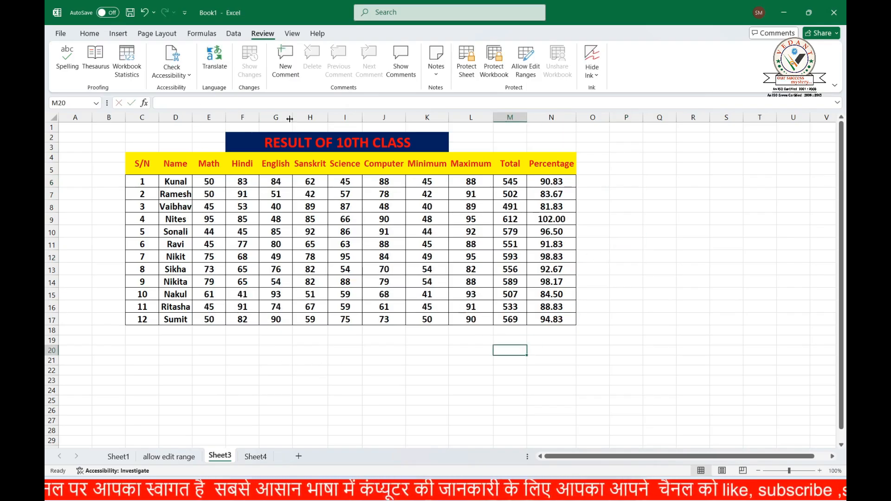
# Try to load the Translator, close it, and check the available Wi-Fi networks.
pyautogui.click(221, 61)
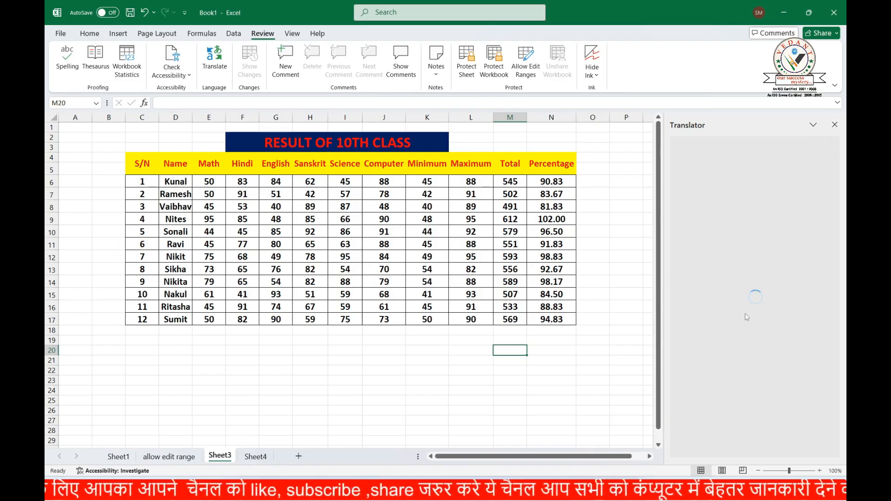
pyautogui.click(834, 124)
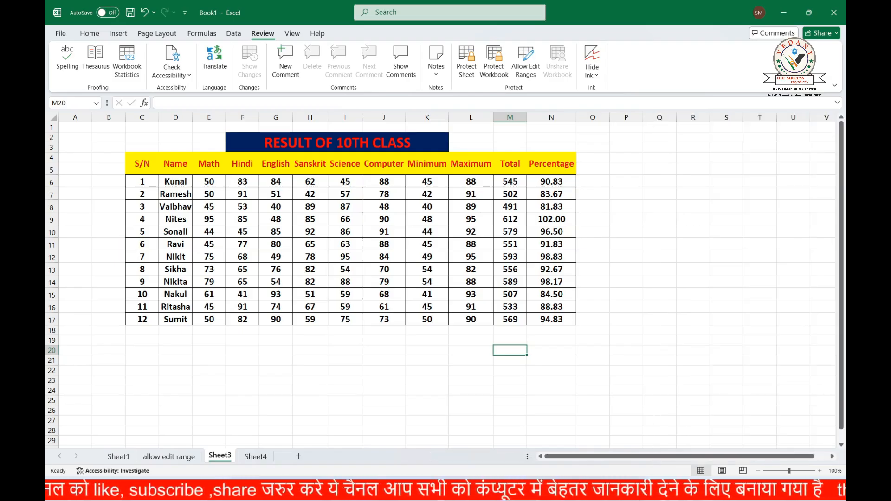
pyautogui.press('super+a')
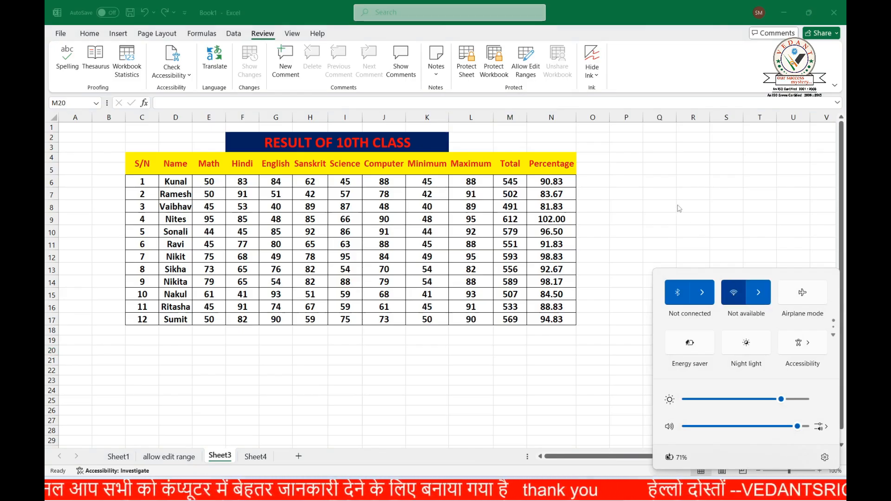
pyautogui.click(756, 289)
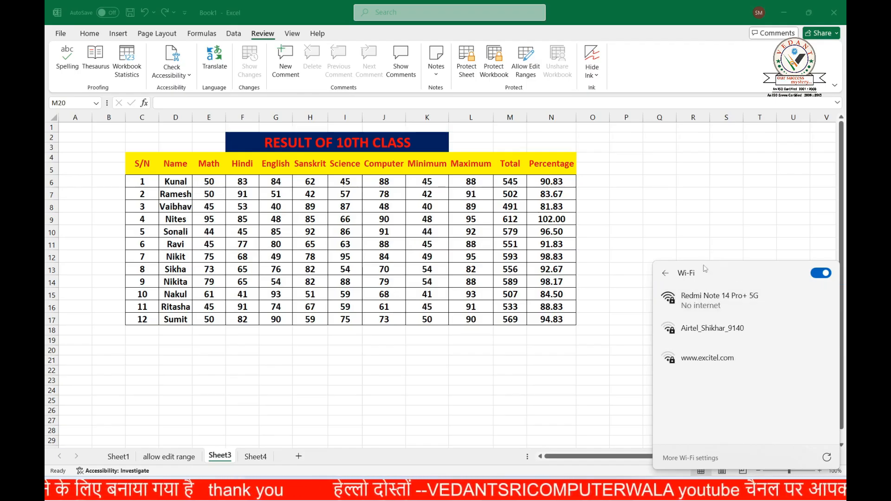
pyautogui.press('Escape')
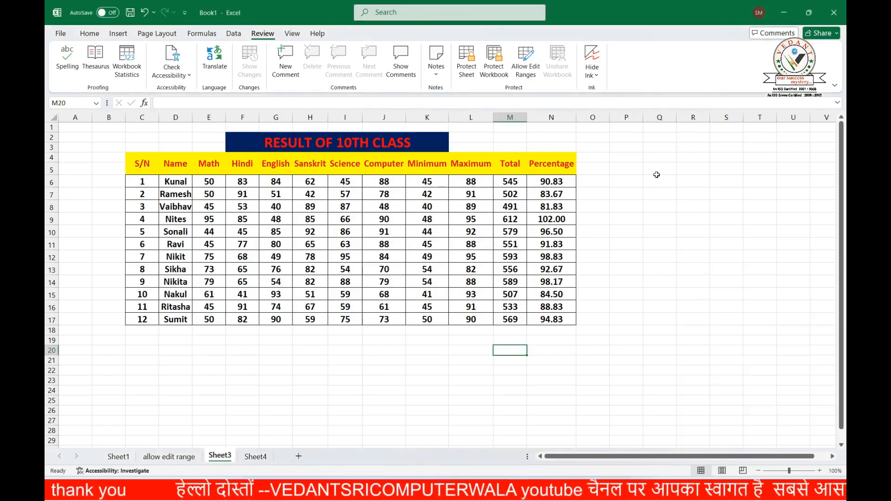
# Open the Translator and look up the Hindi translations of the Sanskrit, English, Computer and Maximum headings.
pyautogui.click(632, 268)
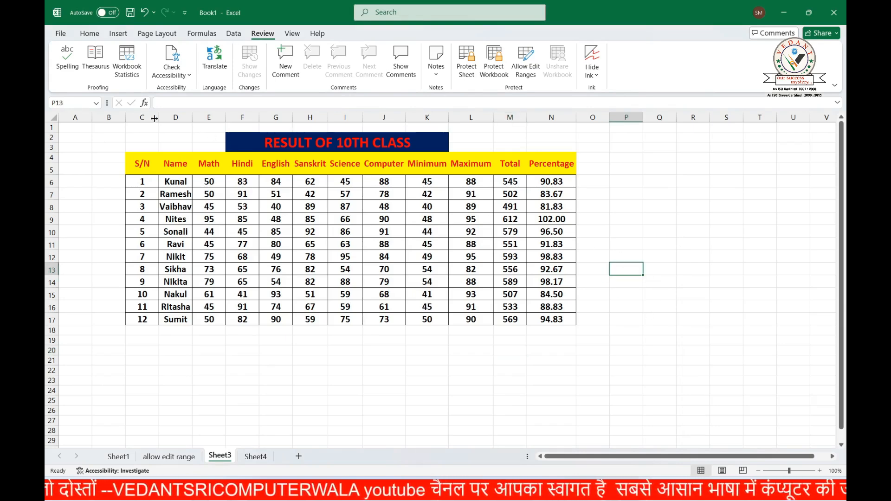
pyautogui.click(215, 58)
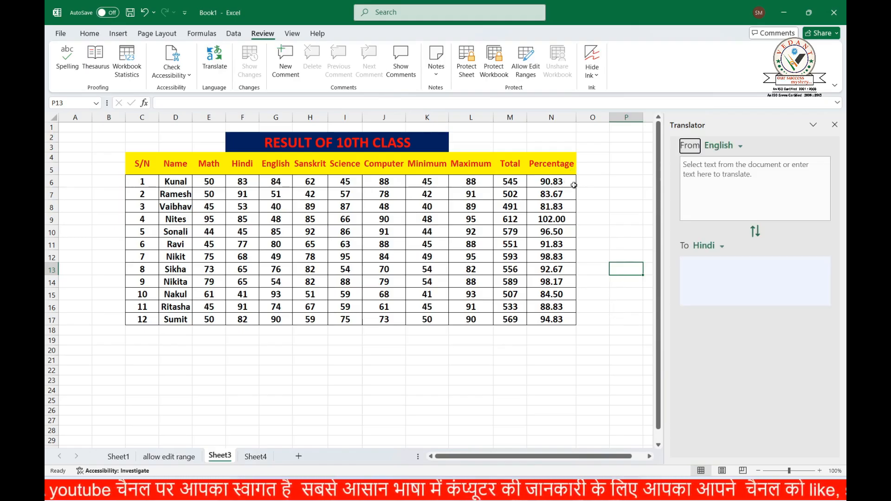
pyautogui.click(721, 193)
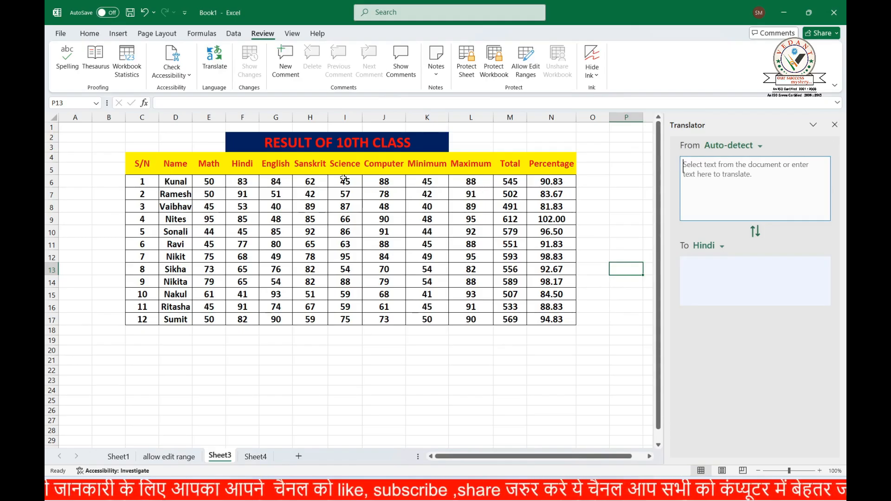
pyautogui.click(303, 168)
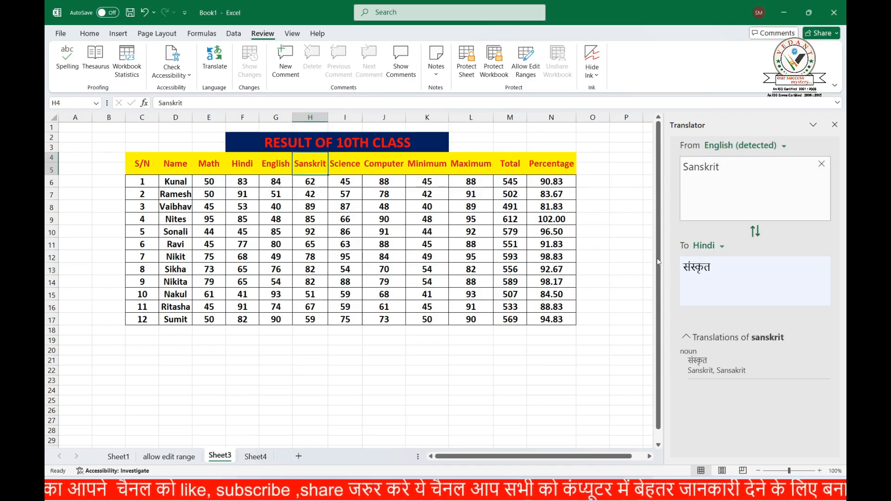
pyautogui.click(274, 168)
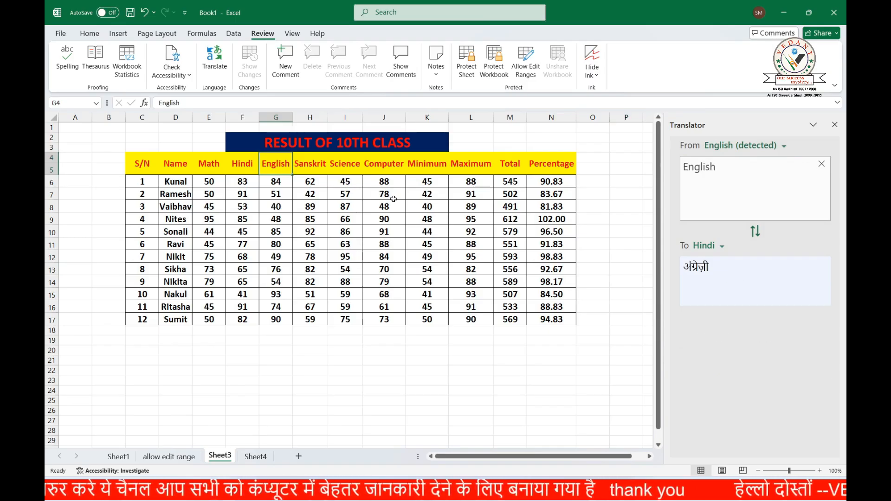
pyautogui.click(375, 166)
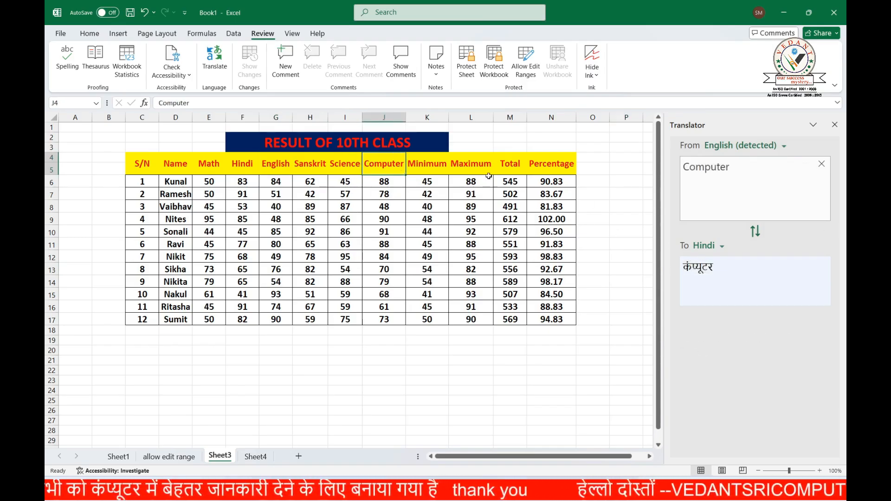
pyautogui.click(472, 163)
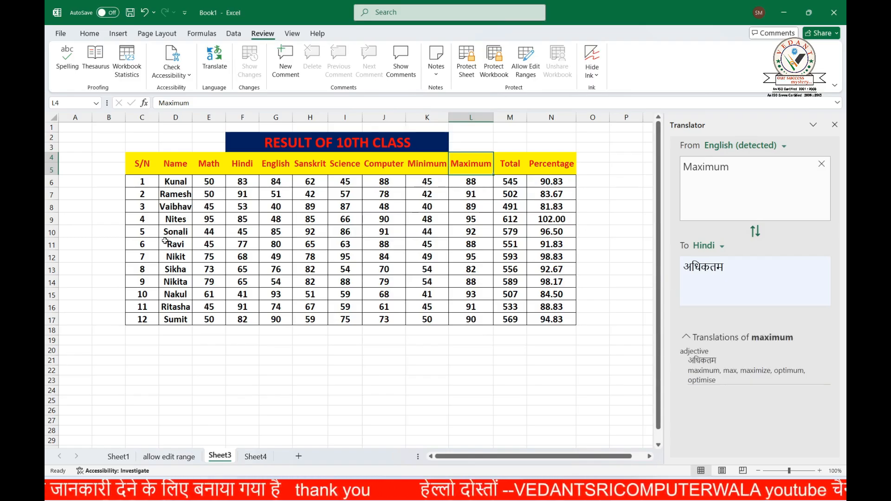
# Select the whole header row from S/N to Percentage and translate it into Gujarati.
pyautogui.click(145, 167)
pyautogui.moveTo(146, 167); pyautogui.dragTo(557, 166)
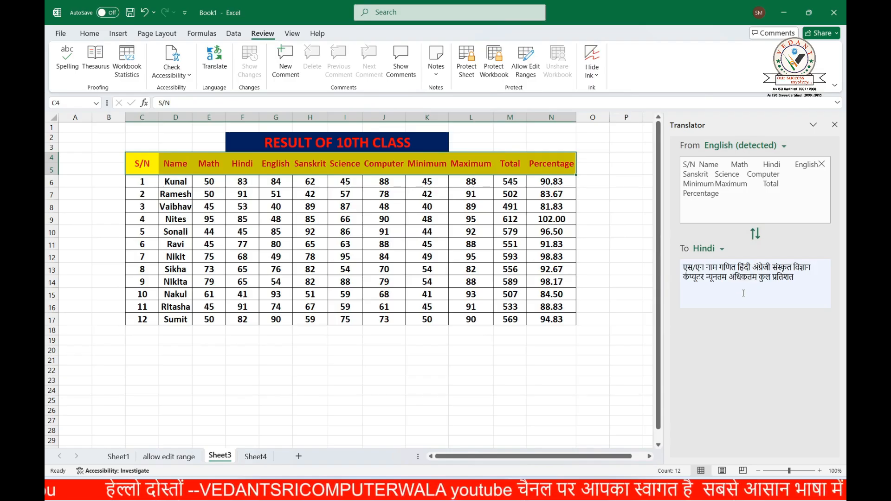
pyautogui.click(719, 254)
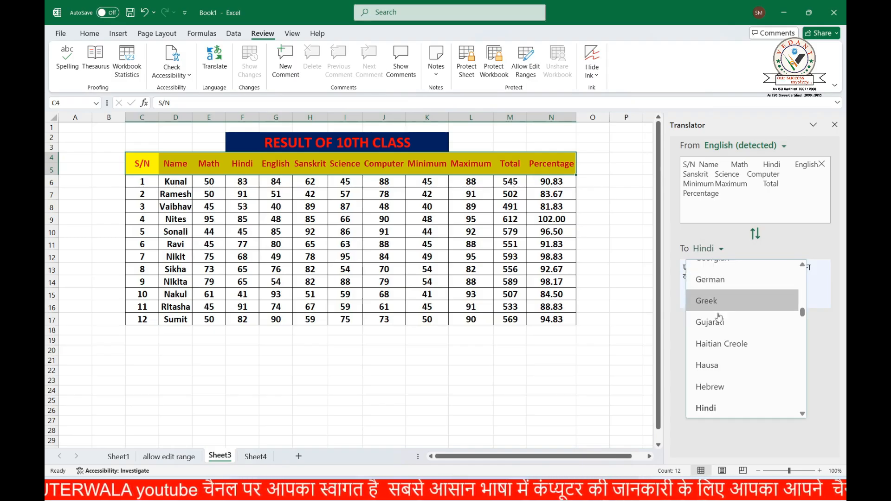
pyautogui.click(729, 328)
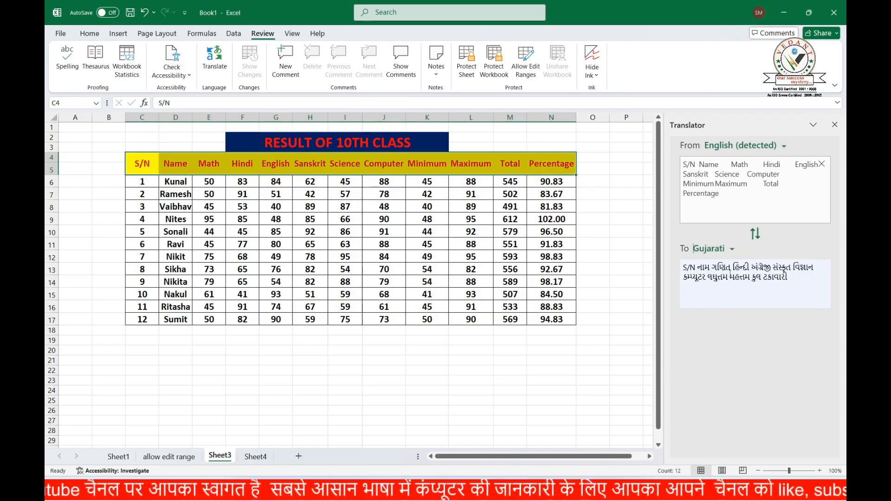
# Translate the selected header row into Bangla and then into Bhojpuri.
pyautogui.click(729, 255)
pyautogui.scroll(-2, 714, 378)
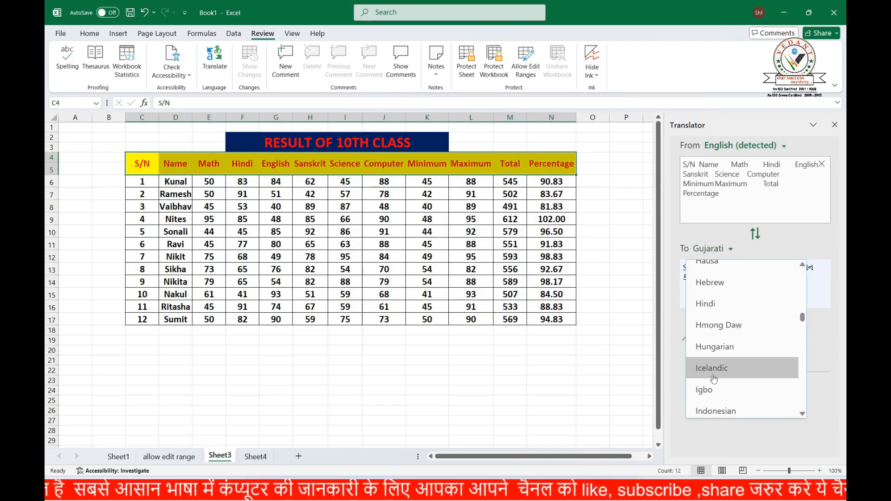
pyautogui.scroll(-4, 714, 379)
pyautogui.scroll(15, 711, 371)
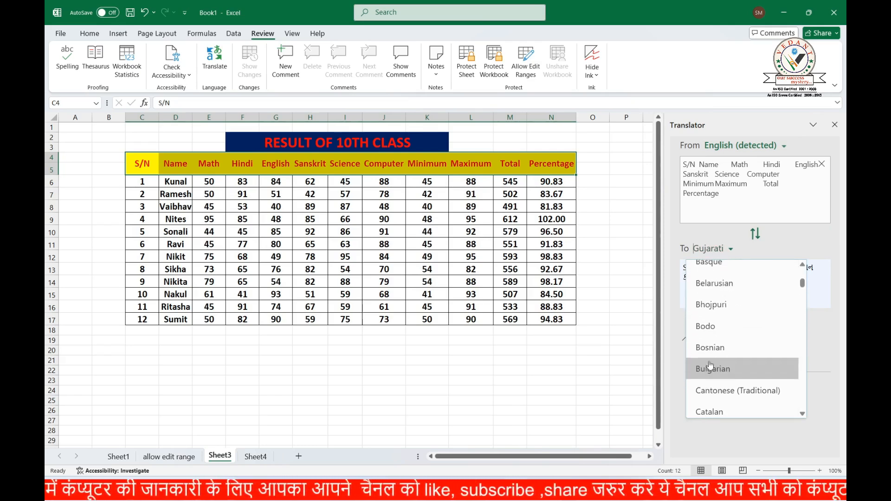
pyautogui.scroll(5, 710, 367)
pyautogui.scroll(-1, 710, 369)
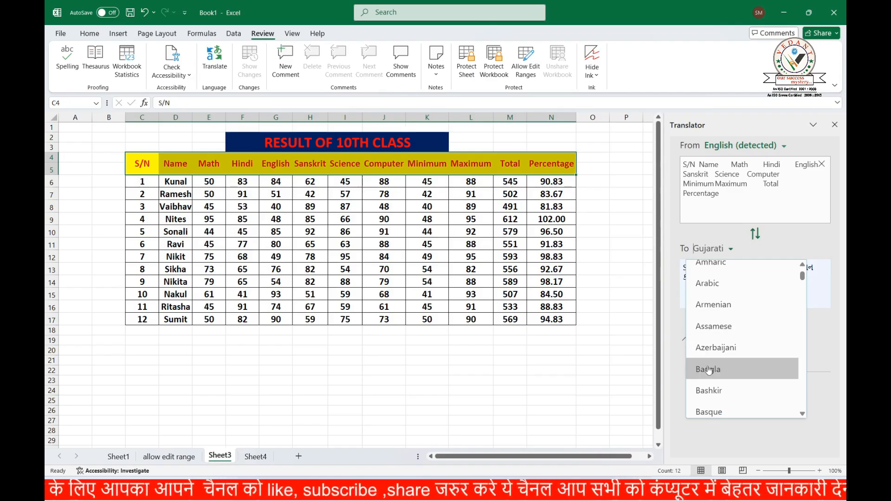
pyautogui.scroll(-2, 708, 370)
pyautogui.click(718, 319)
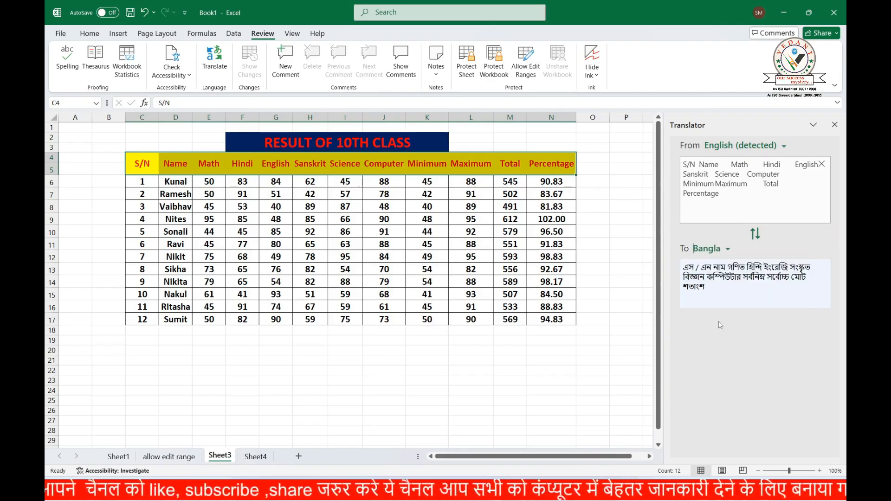
pyautogui.click(721, 251)
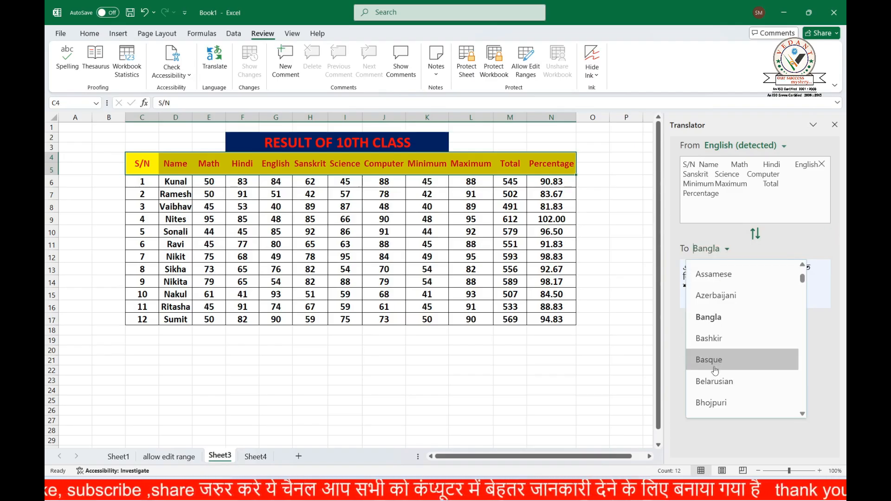
pyautogui.click(719, 404)
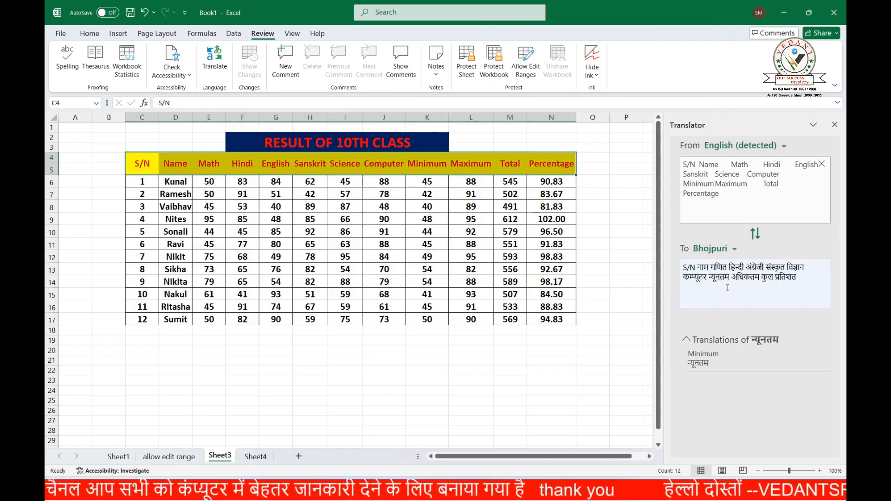
# Set the header row's target translation language to Hindi and close the Translator.
pyautogui.click(732, 250)
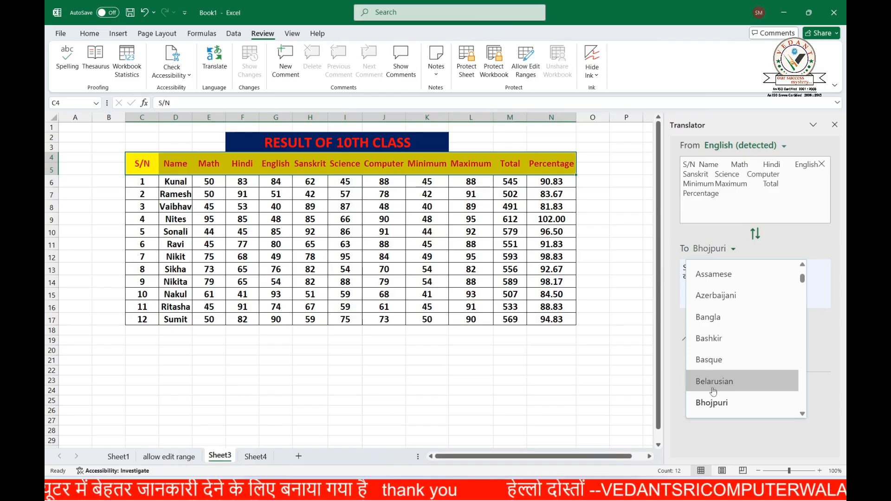
pyautogui.scroll(-3, 717, 301)
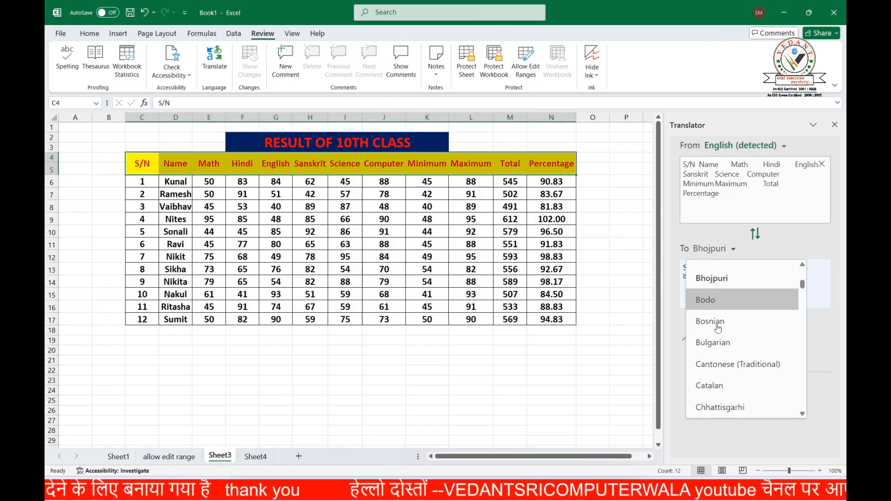
pyautogui.scroll(-8, 718, 328)
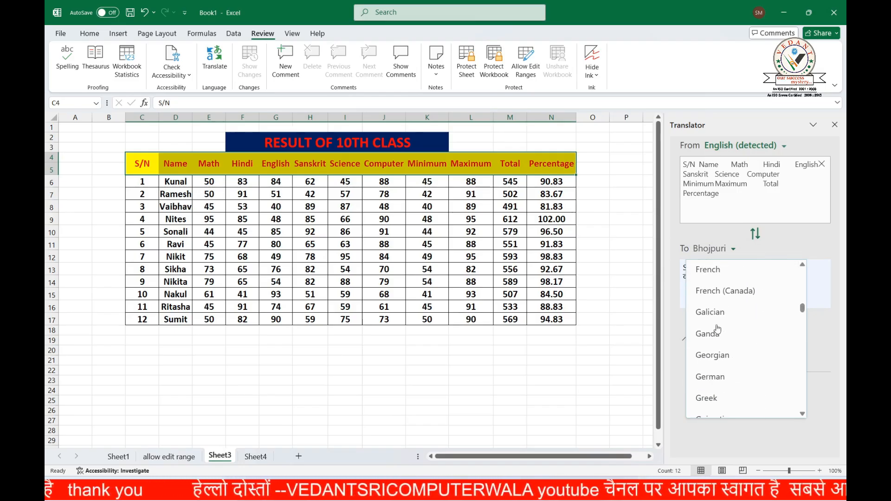
pyautogui.scroll(-3, 718, 328)
pyautogui.scroll(-2, 718, 385)
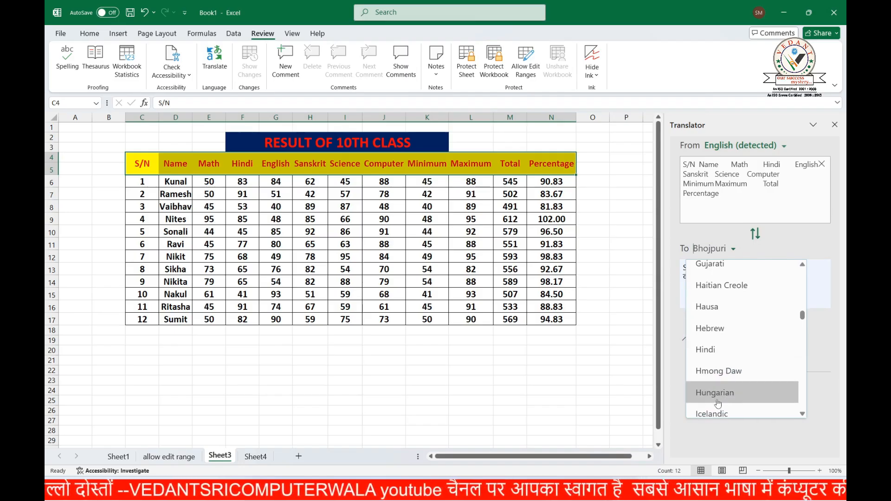
pyautogui.click(720, 351)
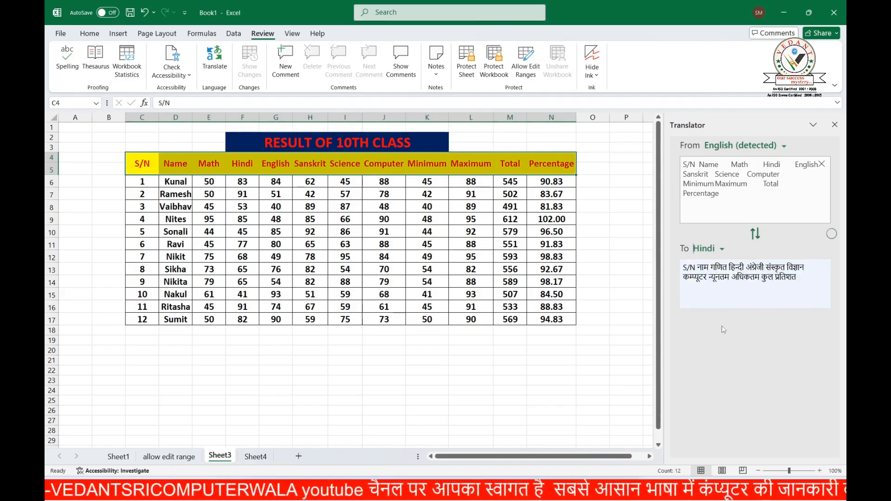
pyautogui.doubleClick(688, 198)
pyautogui.click(835, 124)
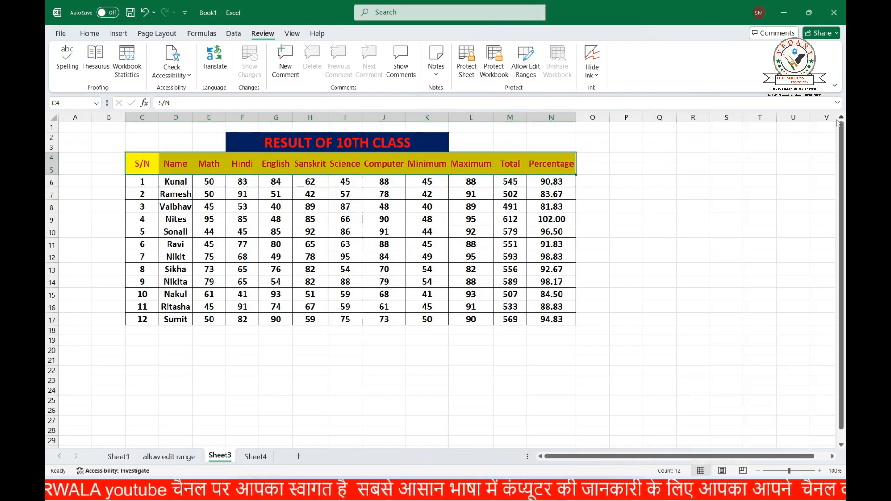
pyautogui.click(667, 169)
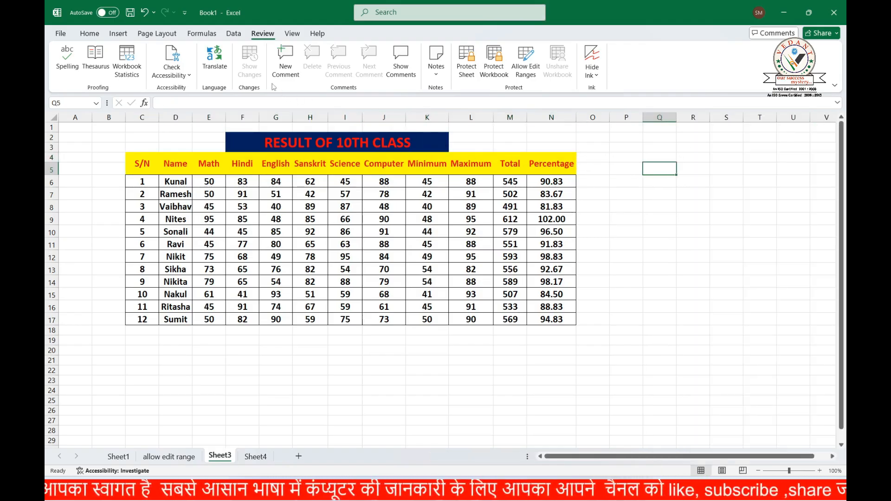
pyautogui.click(591, 207)
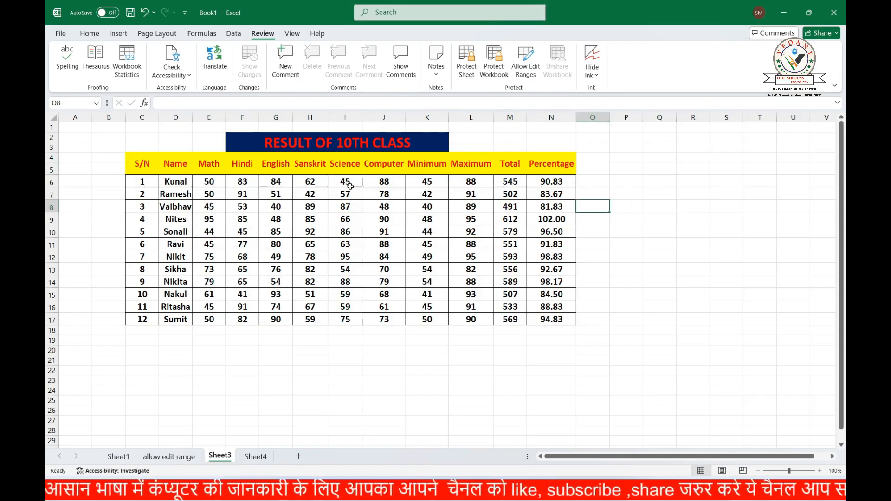
pyautogui.moveTo(161, 171); pyautogui.dragTo(274, 197)
pyautogui.moveTo(371, 218); pyautogui.dragTo(573, 308)
pyautogui.click(581, 261)
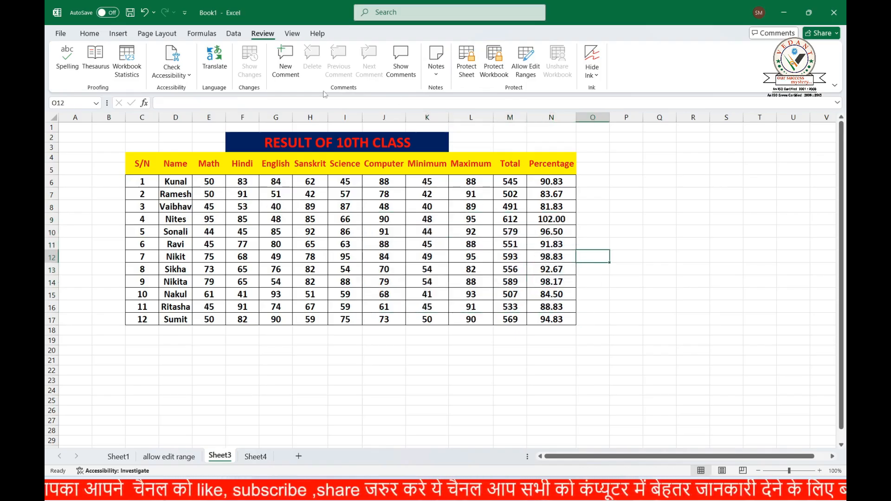
pyautogui.doubleClick(274, 145)
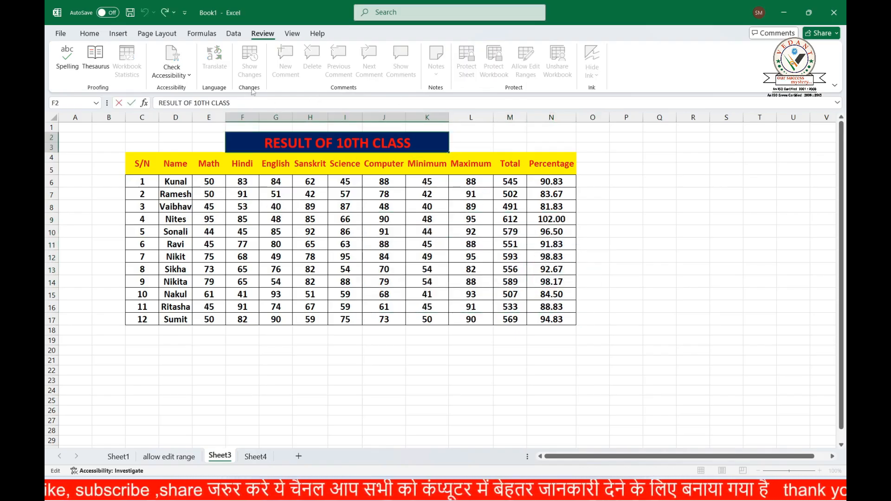
pyautogui.click(354, 182)
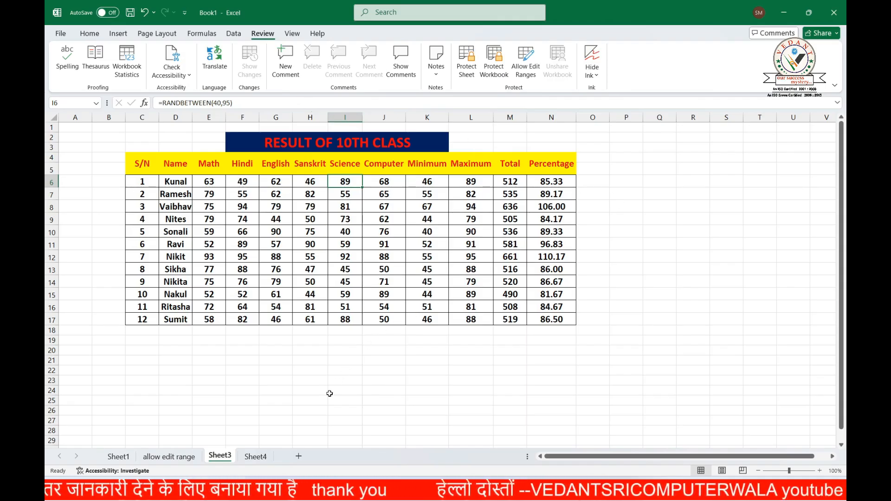
pyautogui.click(256, 457)
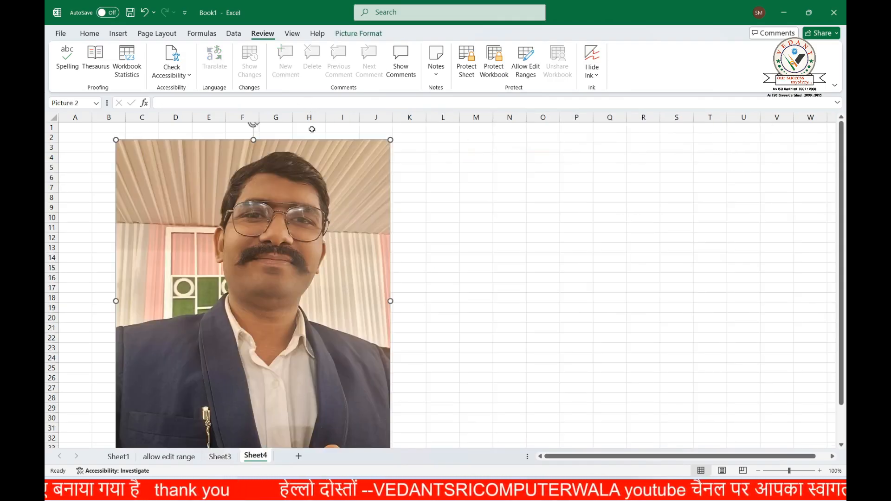
pyautogui.click(468, 280)
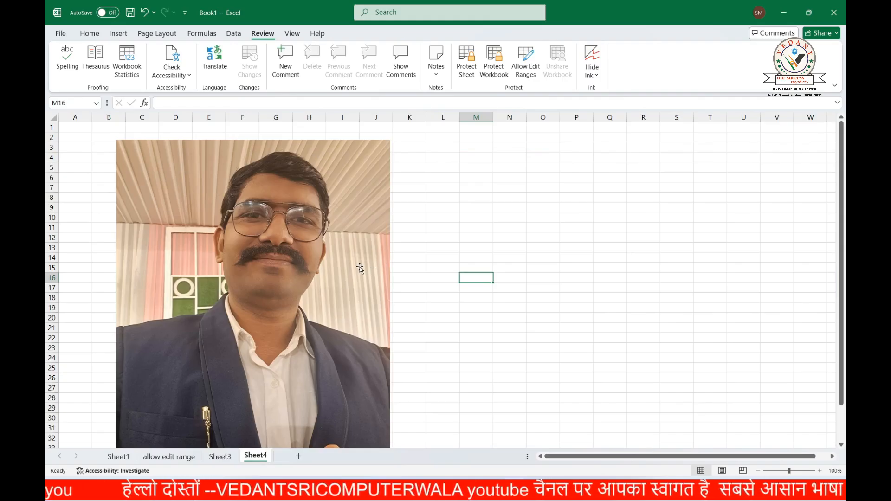
pyautogui.click(336, 206)
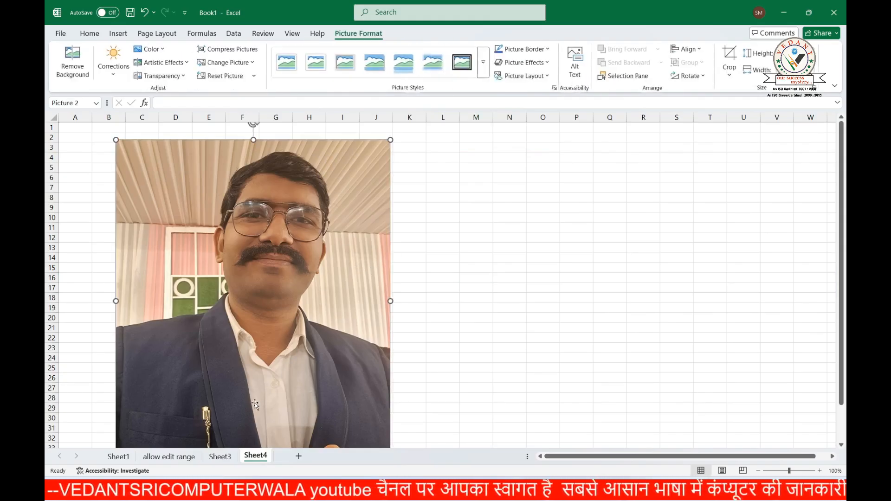
pyautogui.click(220, 457)
pyautogui.click(187, 457)
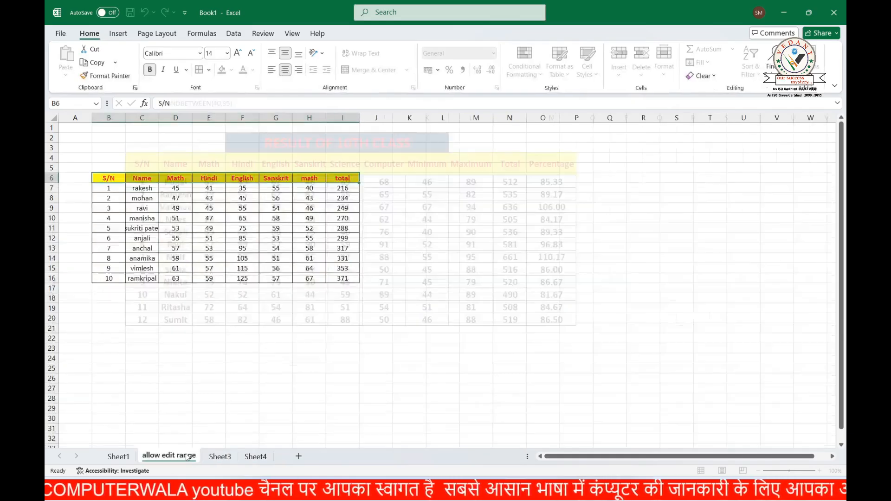
pyautogui.click(220, 456)
# Add the comment "LIKE AVERAGE" to the Percentage heading and post it.
pyautogui.click(553, 168)
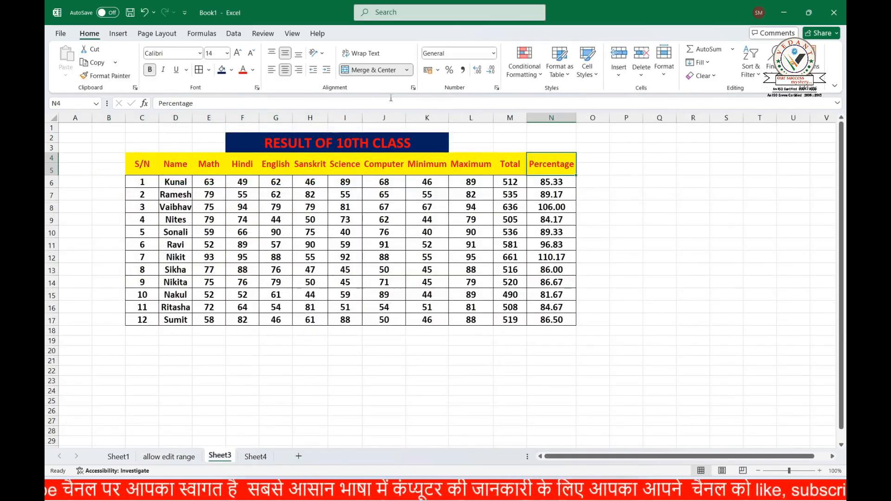
pyautogui.click(263, 34)
pyautogui.click(286, 55)
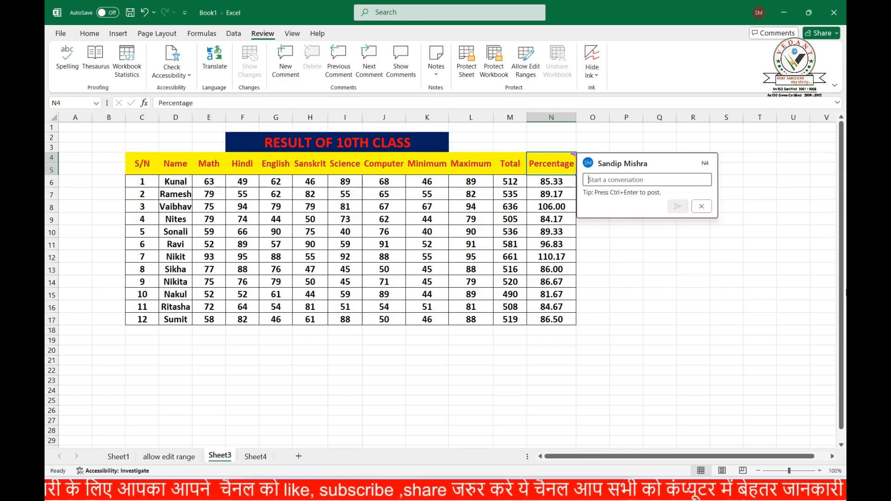
pyautogui.write('LIKE AVERAGE')
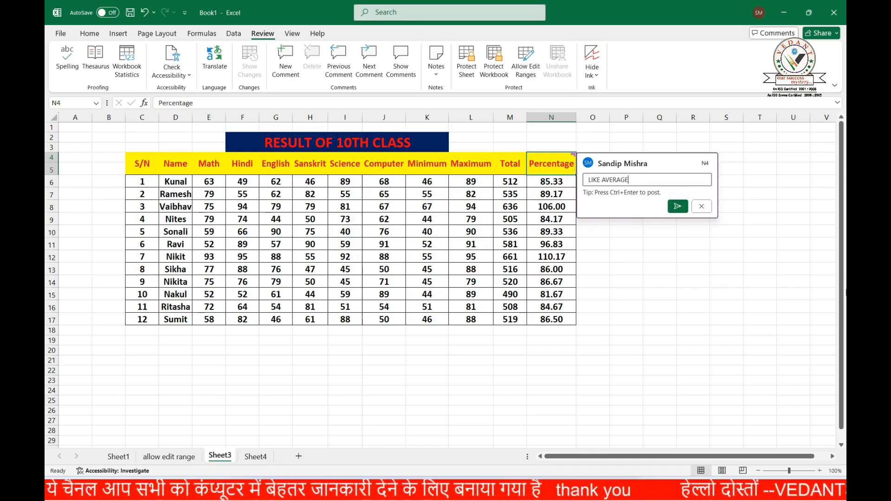
pyautogui.click(678, 206)
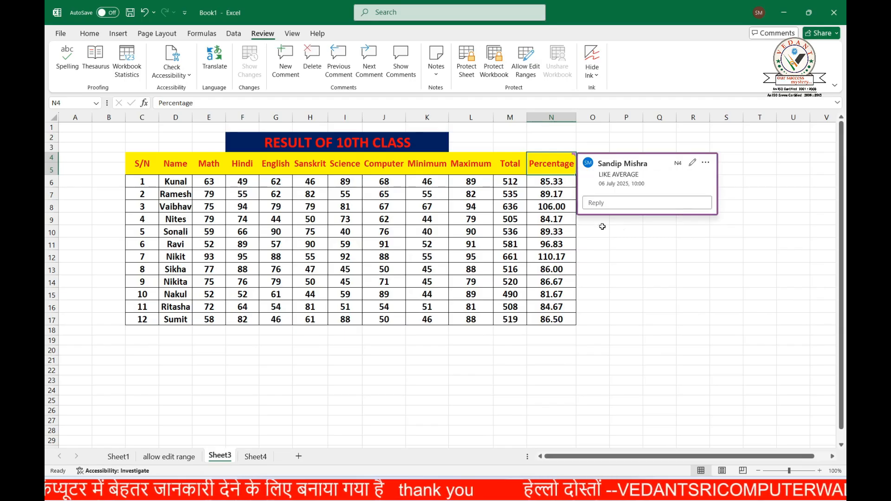
# Add the comment "TOTAL SUBJECT OF NO" to the Total heading and post it.
pyautogui.click(516, 162)
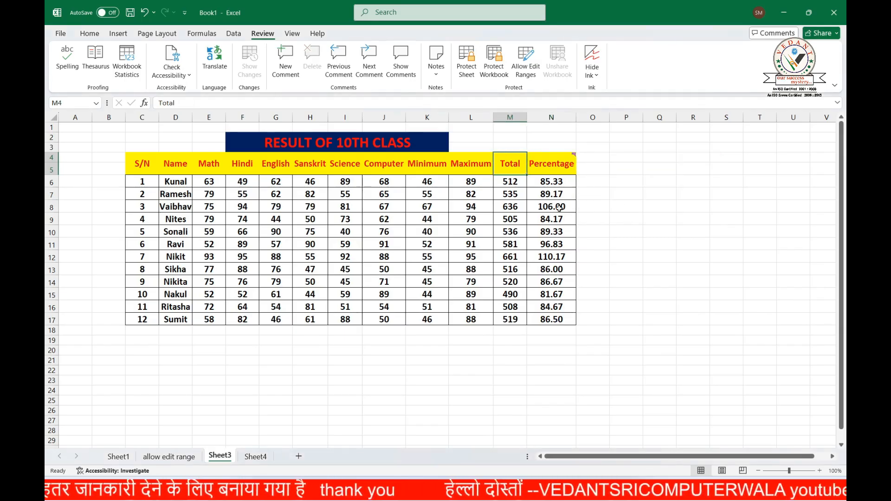
pyautogui.click(282, 61)
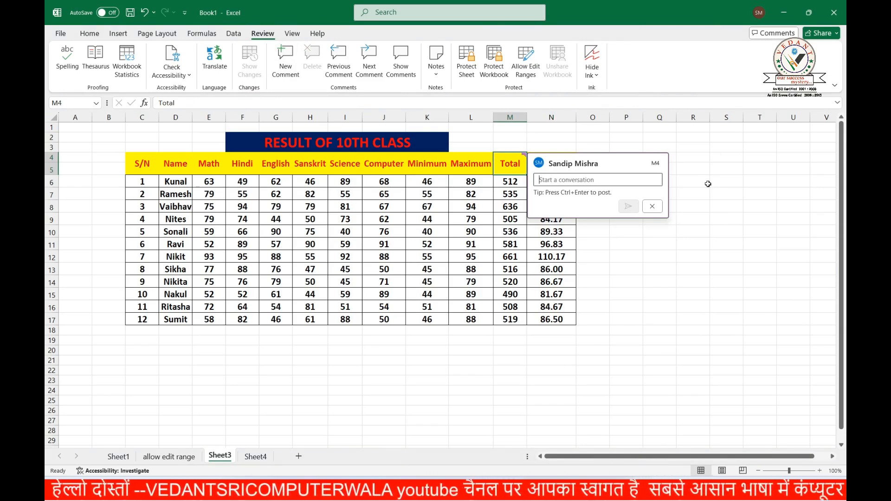
pyautogui.write('TOTAL SUBJECT OF NO')
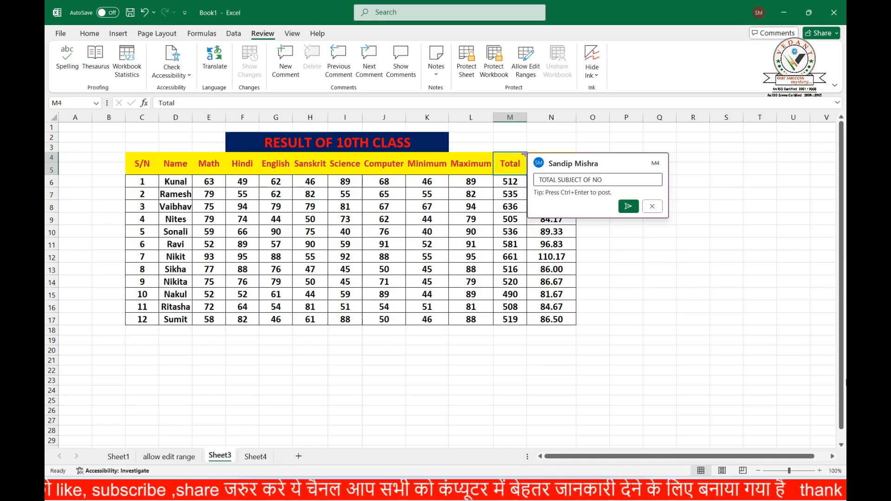
pyautogui.click(634, 213)
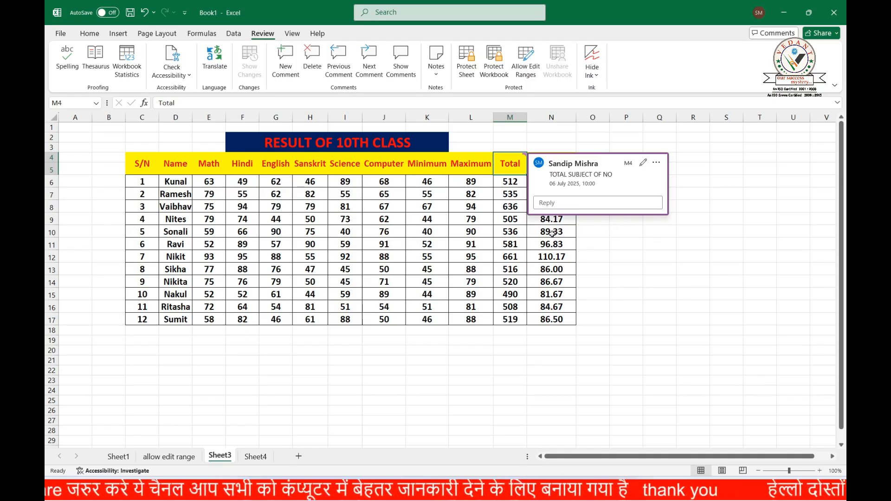
# Add the comment "MAXIMUM NO OF SUB" to the Maximum heading and post it.
pyautogui.click(473, 164)
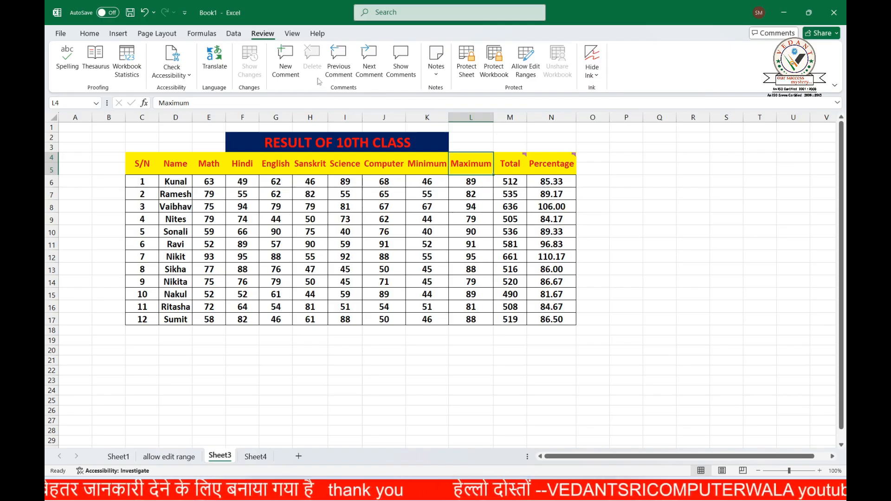
pyautogui.click(285, 60)
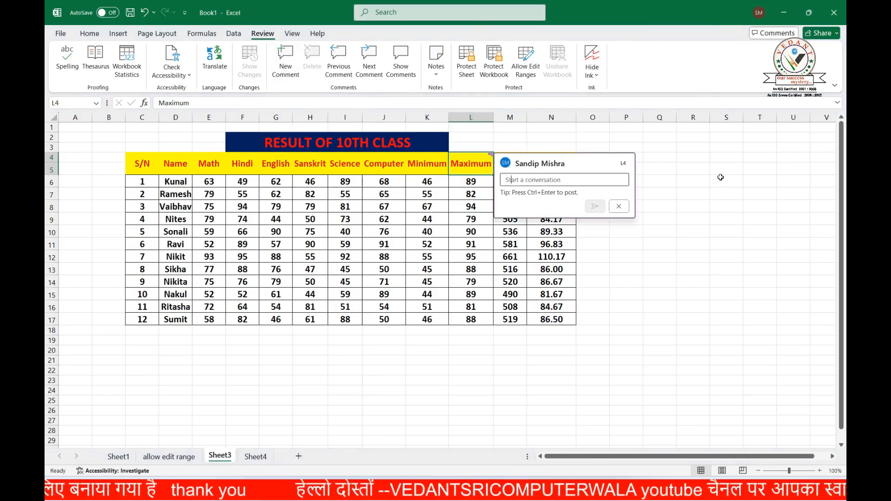
pyautogui.write('MAXIMUM NO OF SUB')
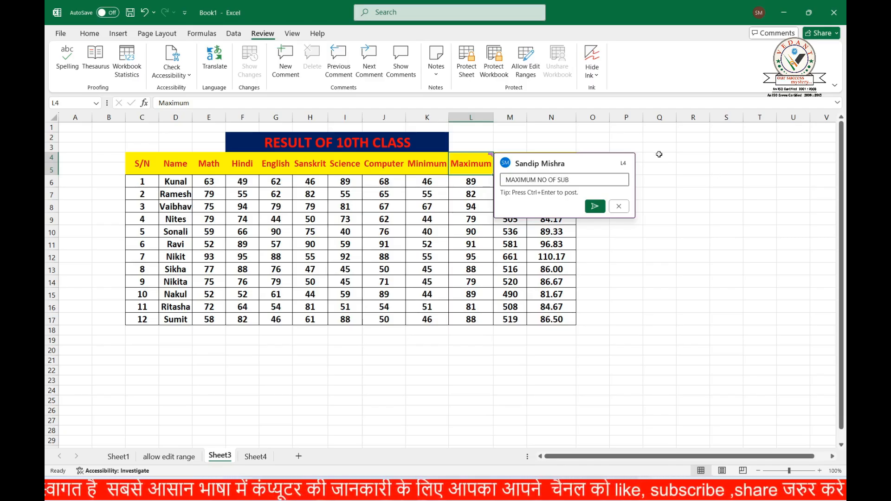
pyautogui.click(604, 207)
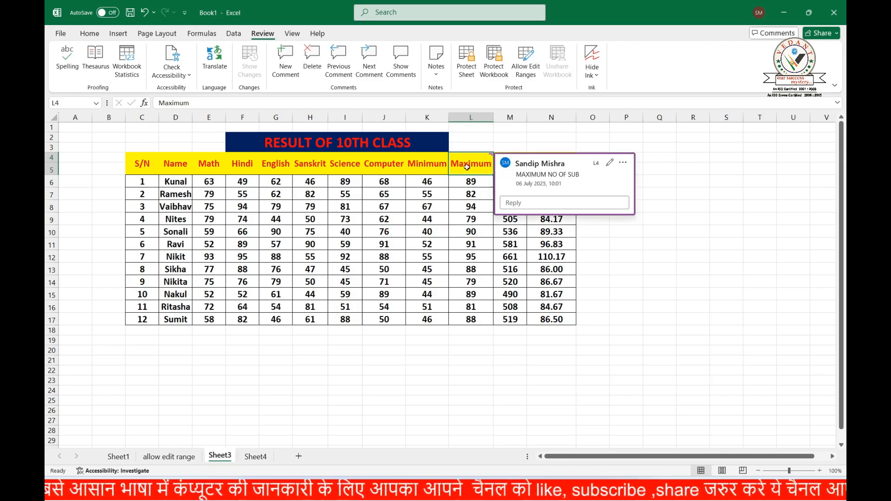
# Step backward and forward through the heading comments, and view the list of all comments on the sheet before closing it.
pyautogui.click(337, 59)
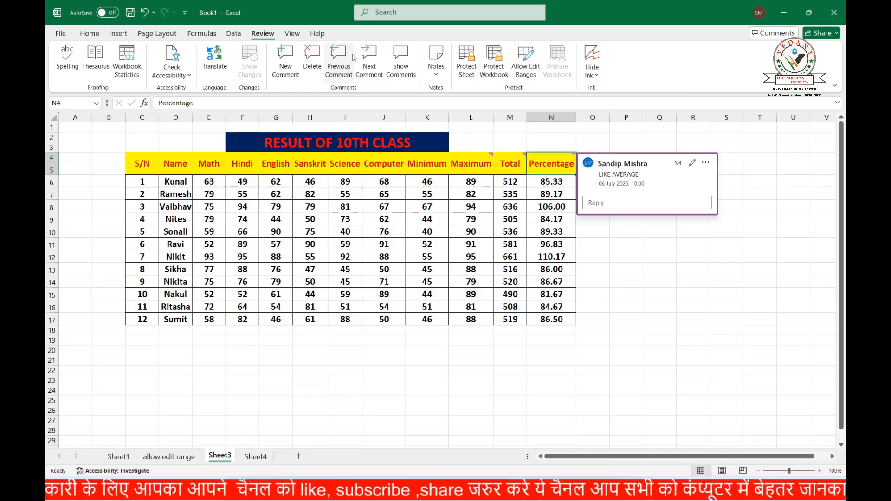
pyautogui.click(370, 55)
pyautogui.click(370, 55)
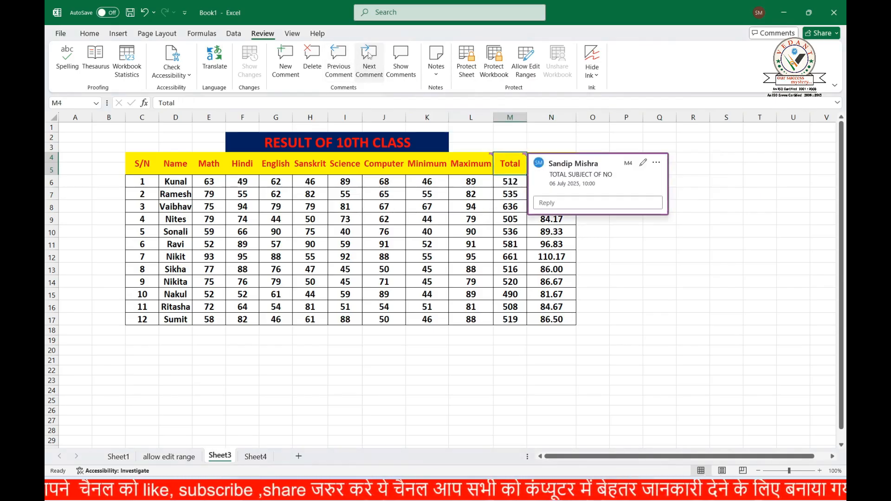
pyautogui.click(370, 55)
pyautogui.click(346, 55)
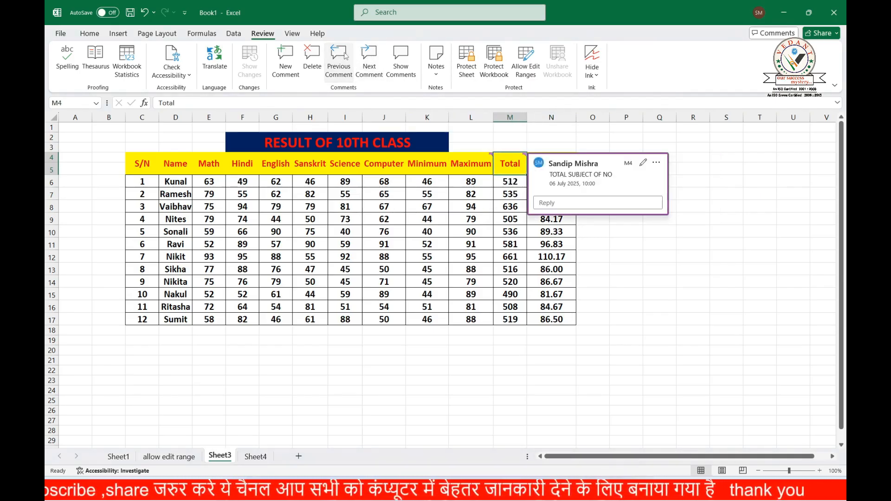
pyautogui.click(346, 56)
pyautogui.click(346, 56)
pyautogui.click(372, 56)
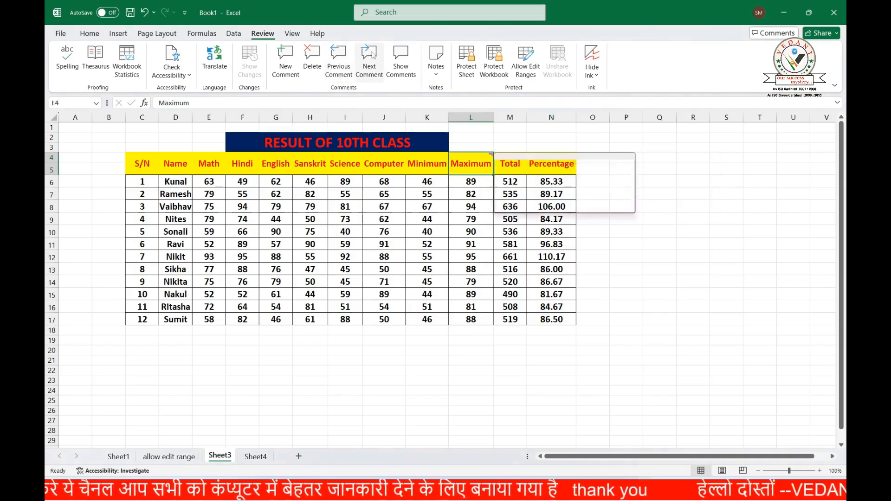
pyautogui.click(400, 61)
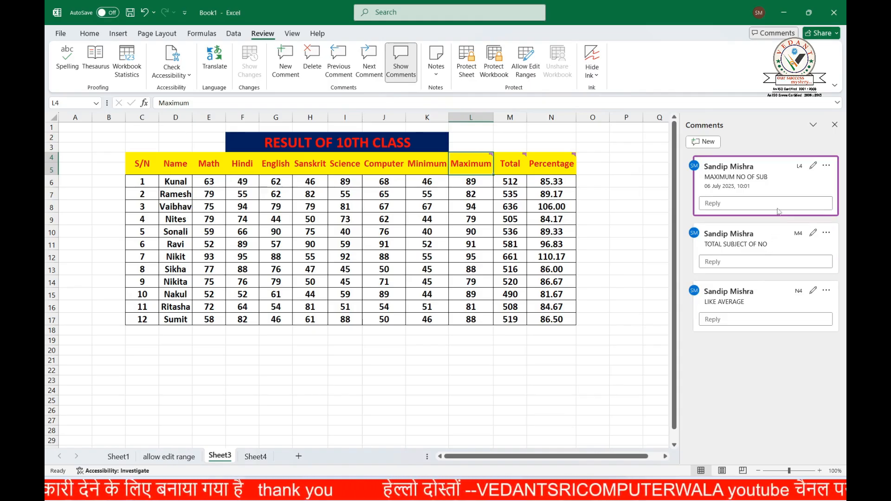
pyautogui.click(834, 126)
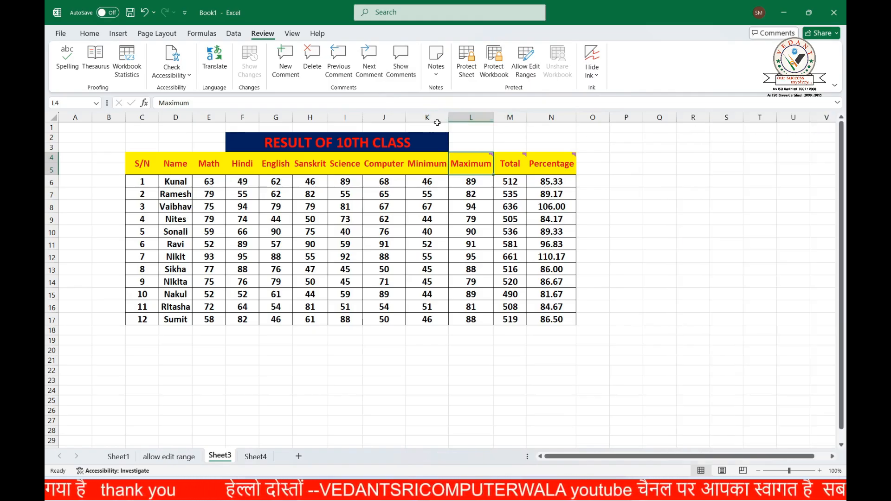
# Go to the Percentage heading's comment, delete it and undo the deletion.
pyautogui.click(375, 67)
pyautogui.click(369, 69)
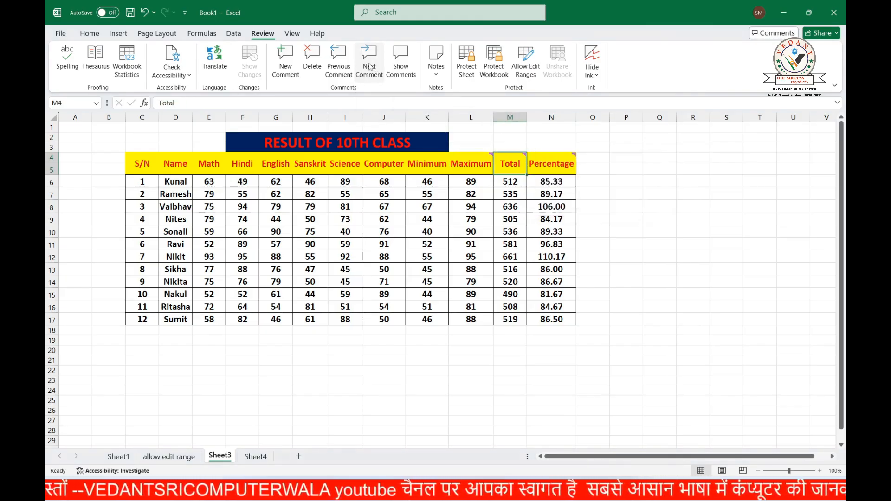
pyautogui.click(313, 56)
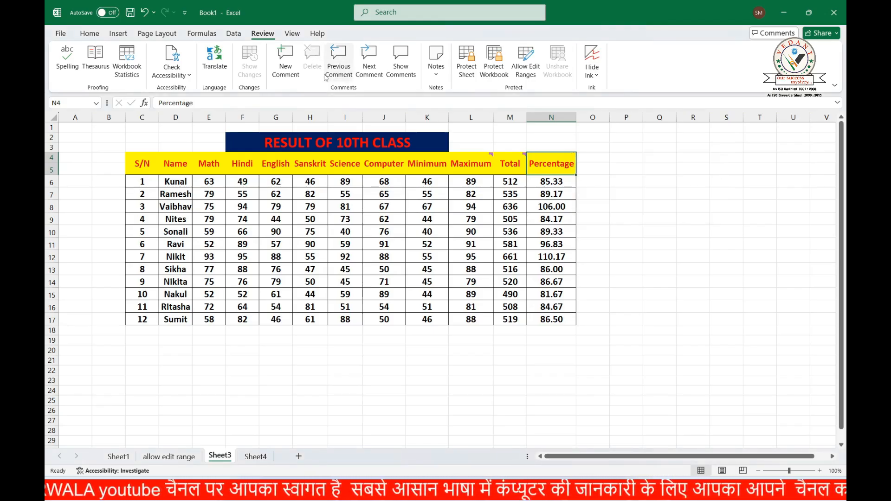
pyautogui.hotkey('ctrl', 'z')
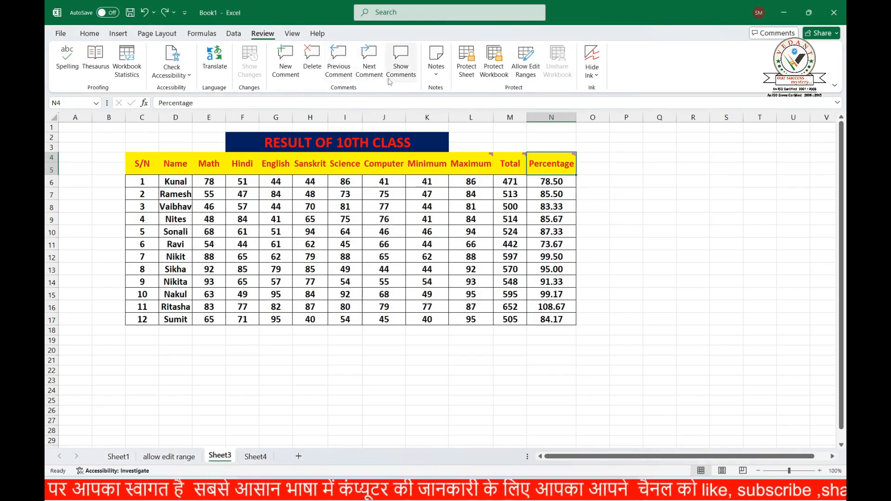
# Check the Notes options for the commented Maximum, Total and Percentage headings and try to show all notes.
pyautogui.click(436, 63)
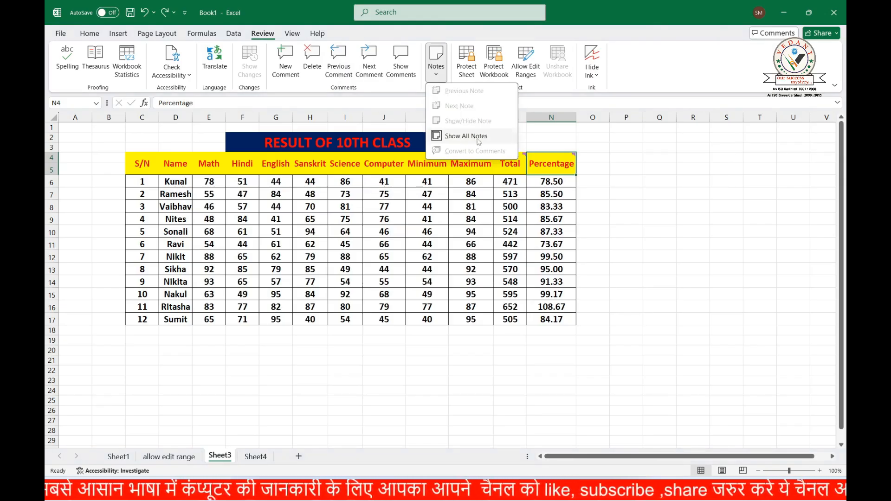
pyautogui.click(655, 171)
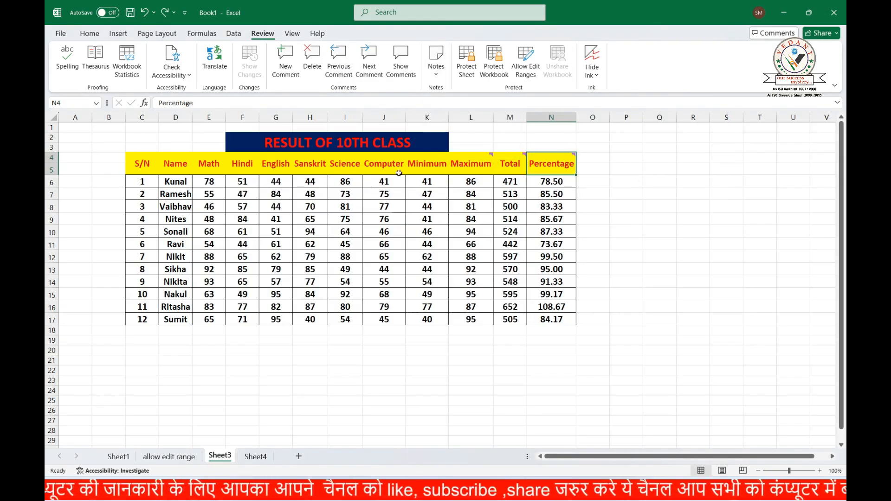
pyautogui.moveTo(467, 164); pyautogui.dragTo(552, 163)
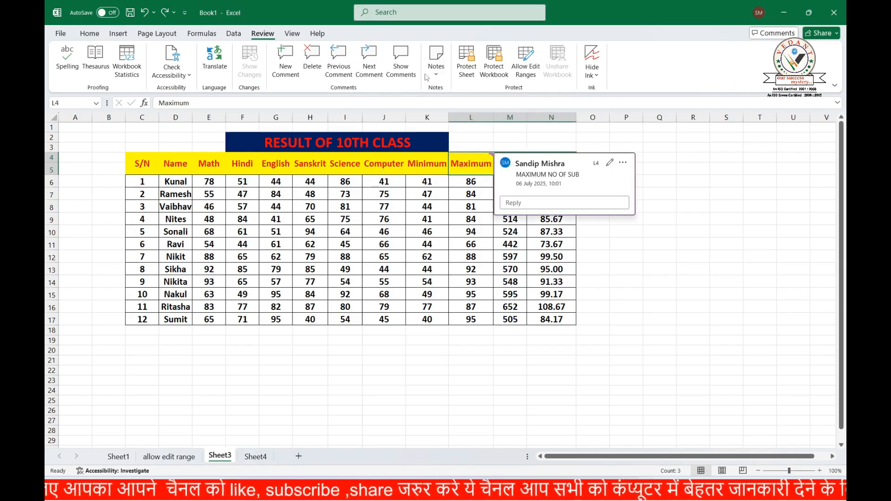
pyautogui.click(436, 65)
pyautogui.click(519, 159)
pyautogui.click(472, 135)
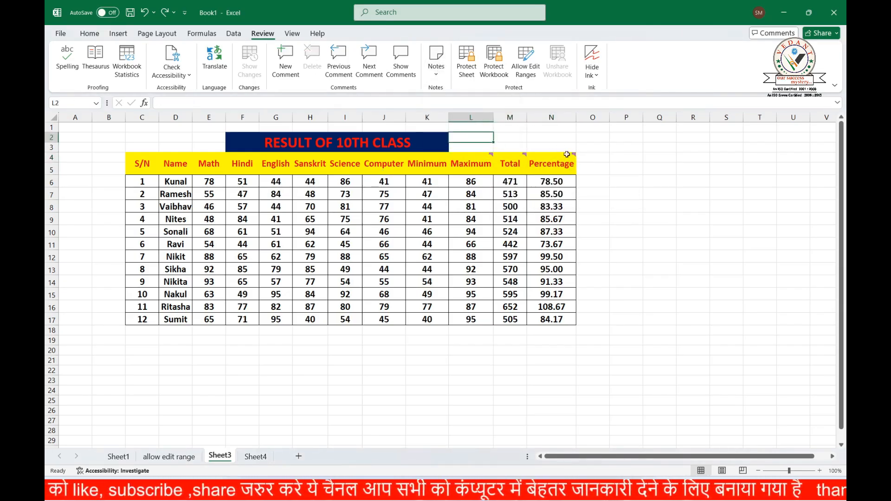
pyautogui.click(633, 173)
pyautogui.click(550, 167)
pyautogui.click(434, 74)
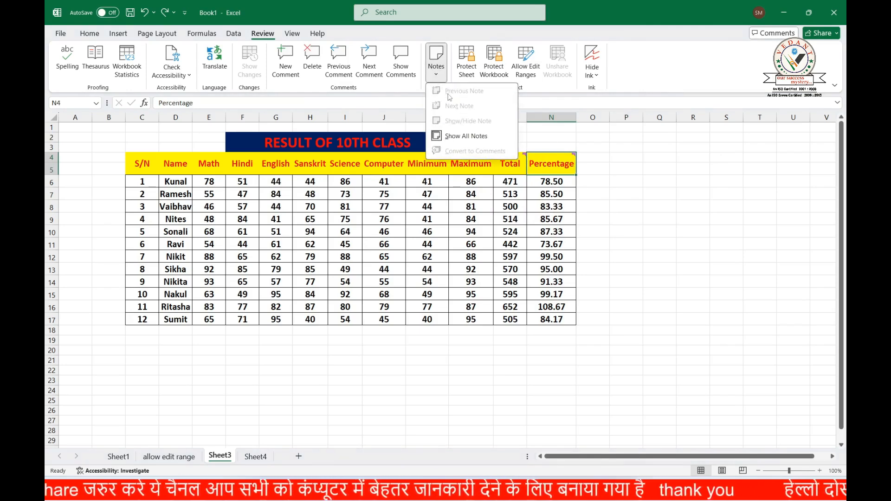
pyautogui.click(450, 135)
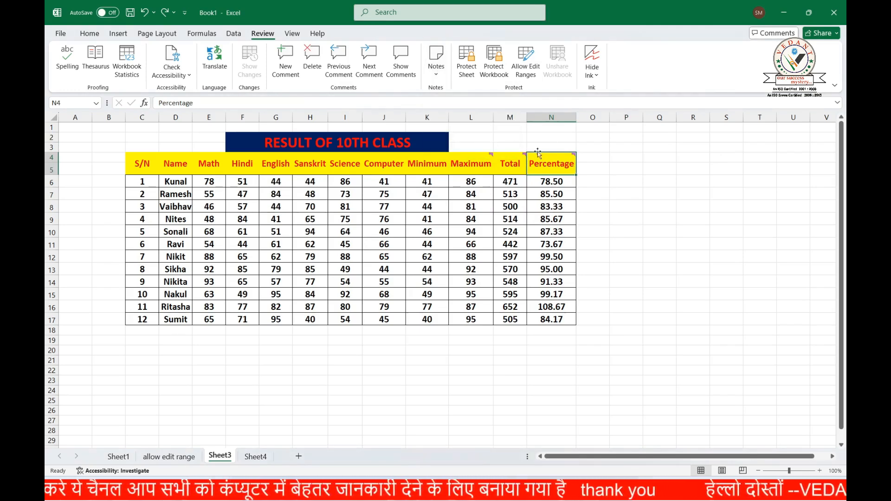
pyautogui.click(640, 220)
pyautogui.moveTo(481, 167); pyautogui.dragTo(552, 167)
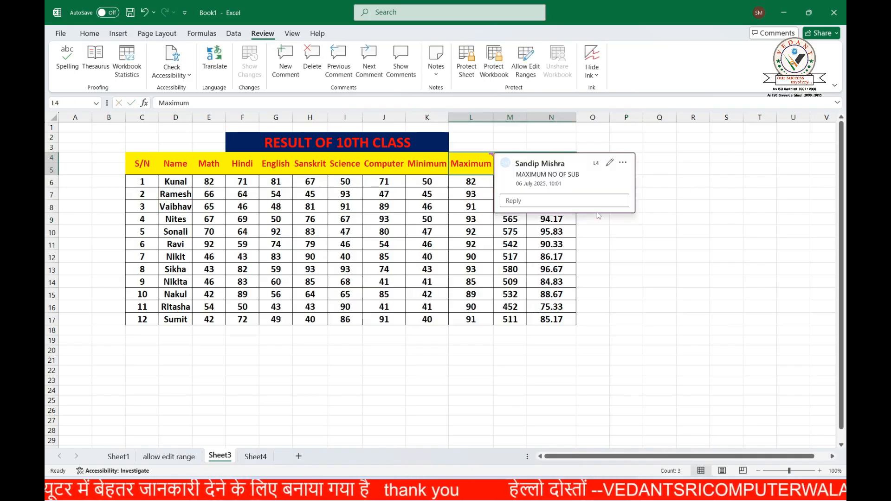
# Add a new note reading "HELLO SIR" to cell P11.
pyautogui.click(627, 245)
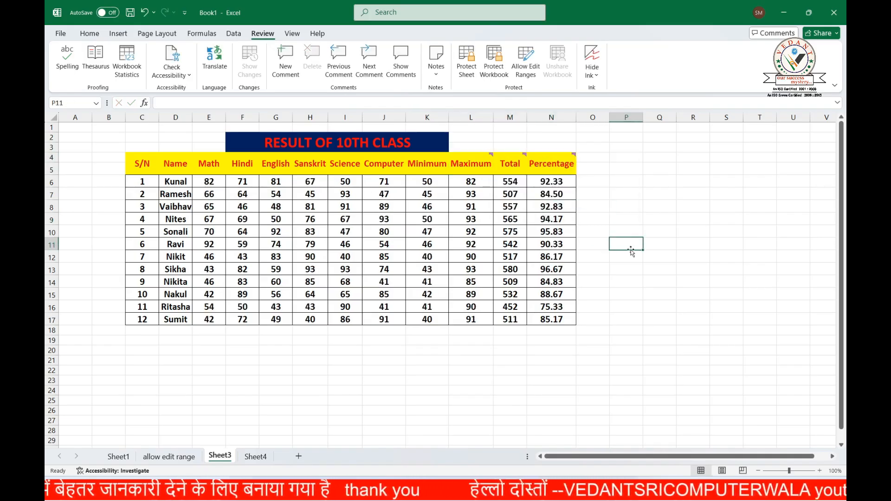
pyautogui.click(431, 60)
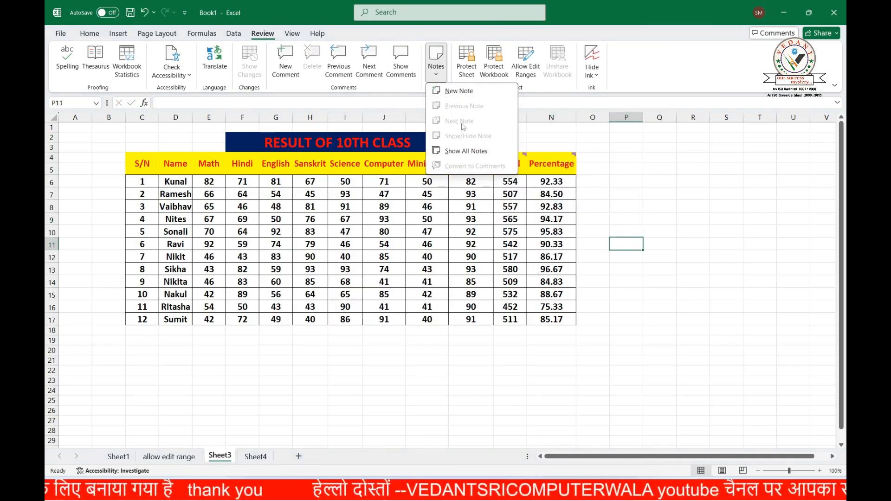
pyautogui.click(458, 90)
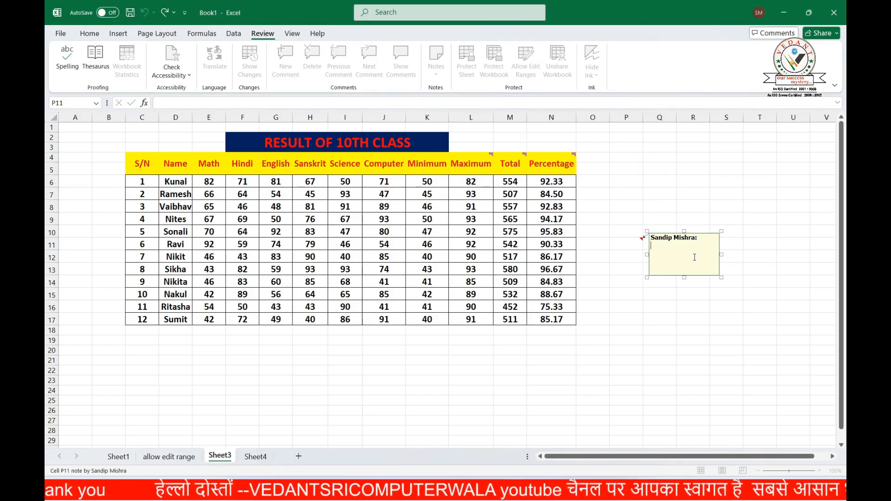
pyautogui.write('HELLO SIR')
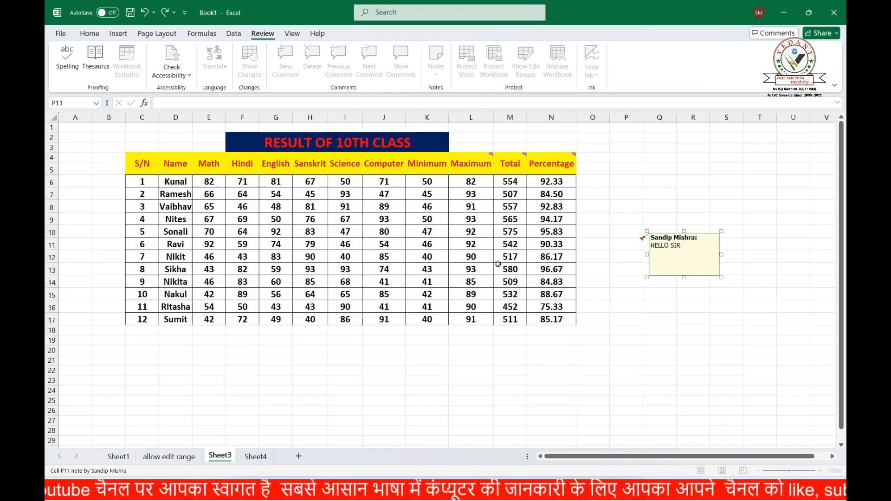
pyautogui.click(650, 309)
# Insert a new note on cell Q13.
pyautogui.click(663, 265)
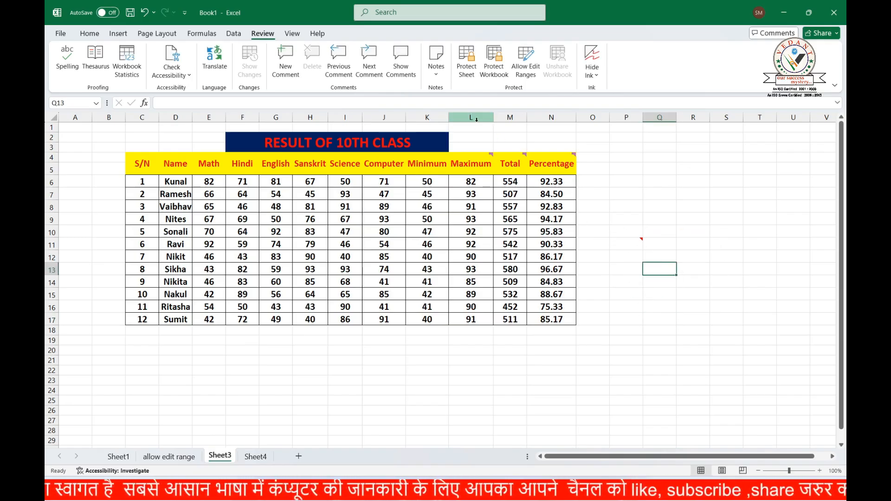
pyautogui.click(437, 63)
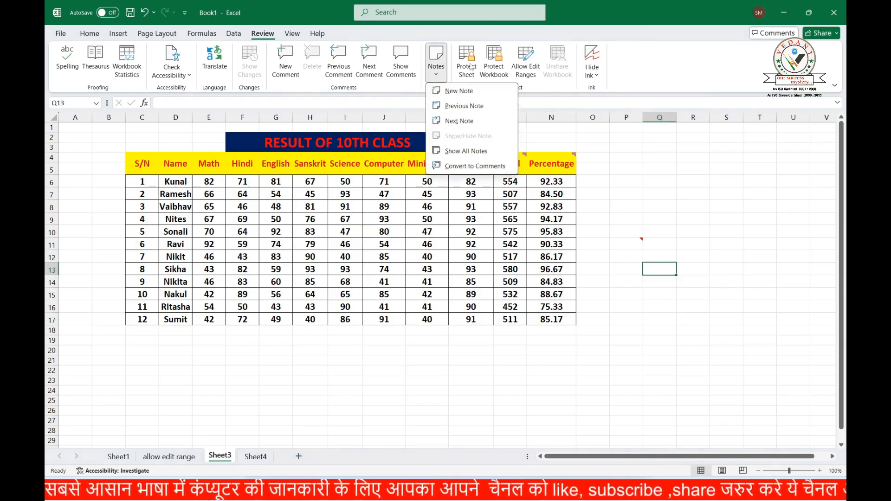
pyautogui.click(459, 91)
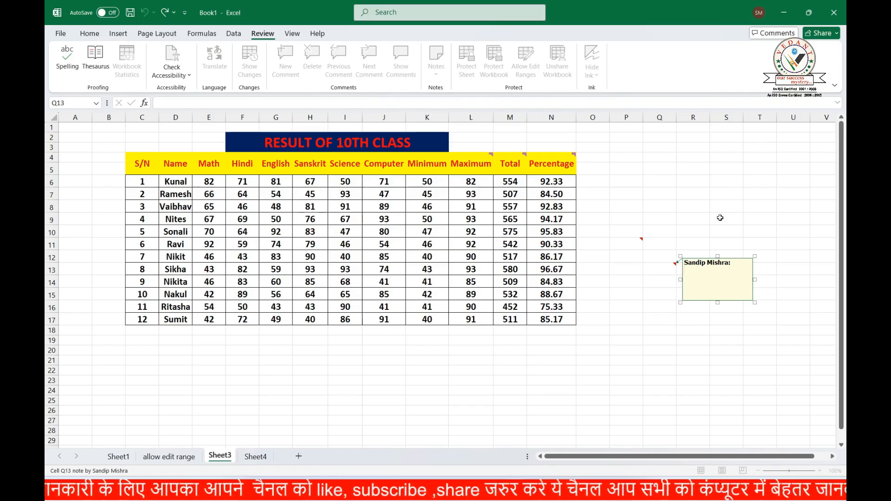